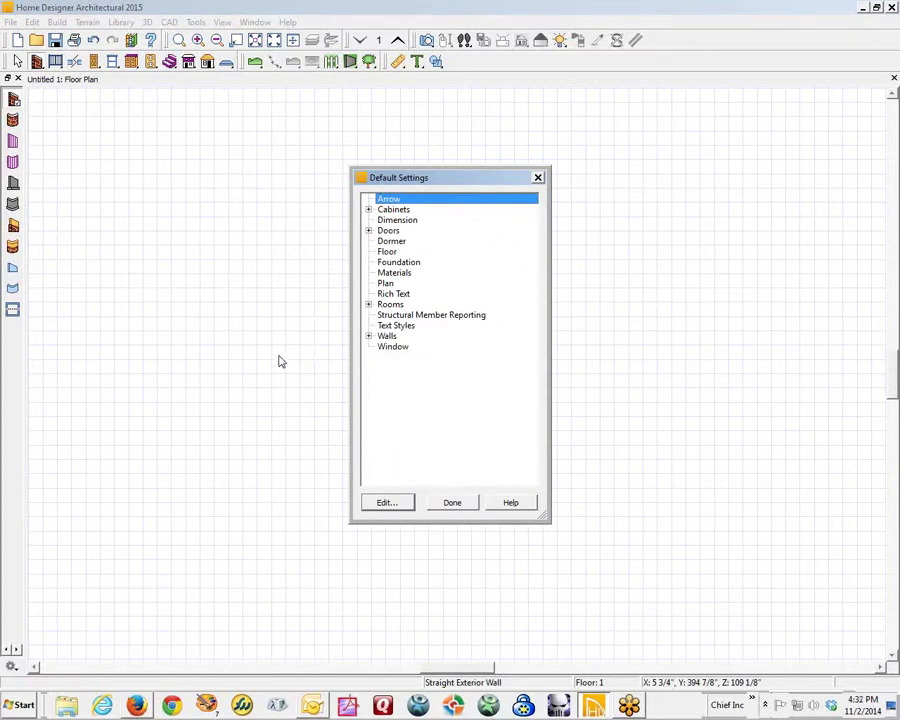
- Change the default exterior wall type to Siding-4 in the Exterior/Interior Wall defaults
left_click(369, 336)
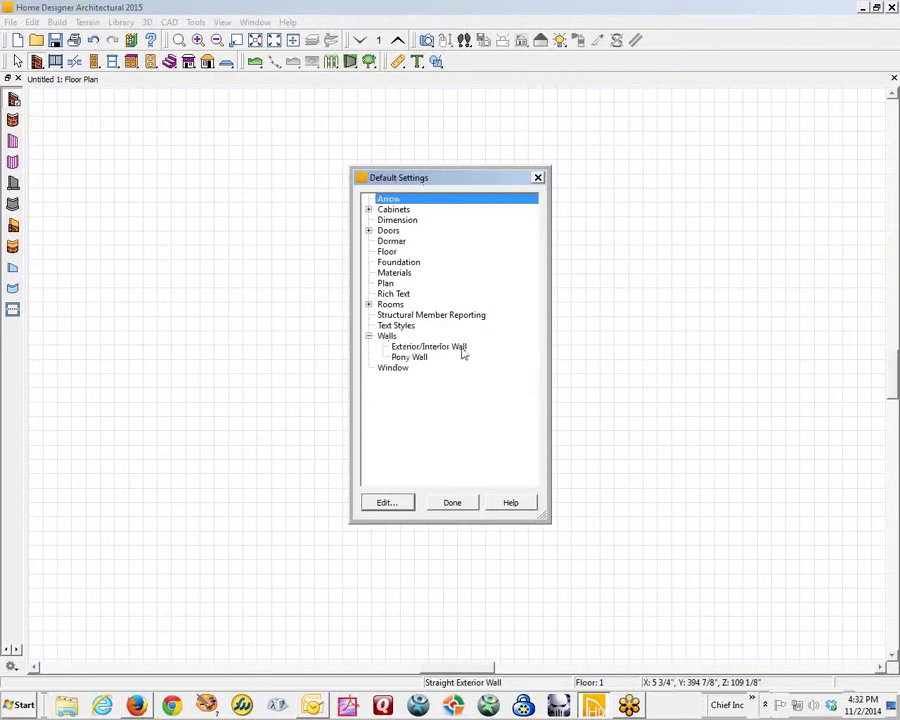
left_click(414, 350)
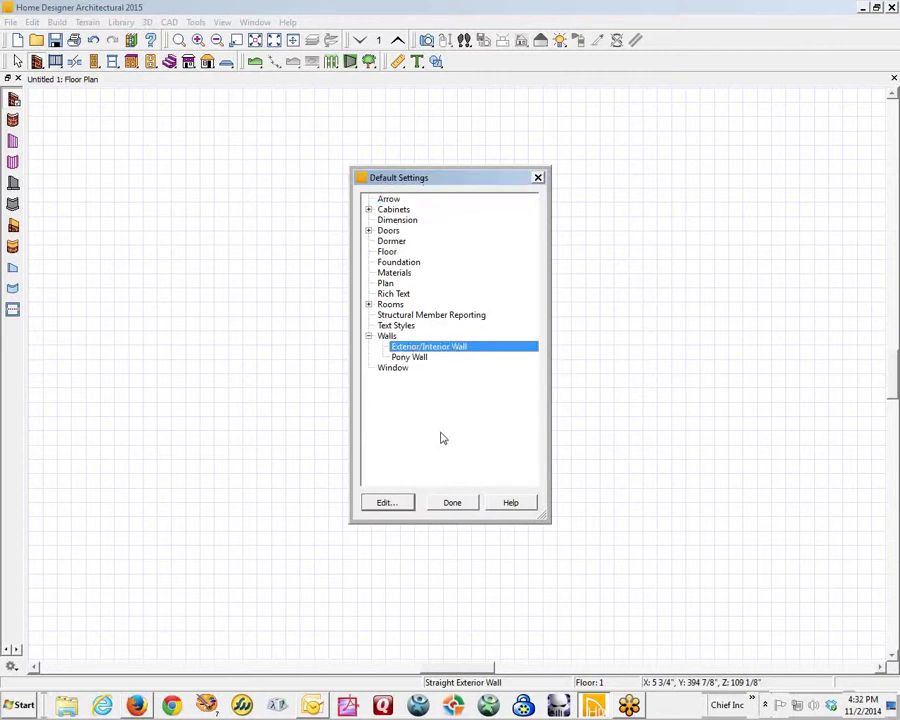
left_click(403, 507)
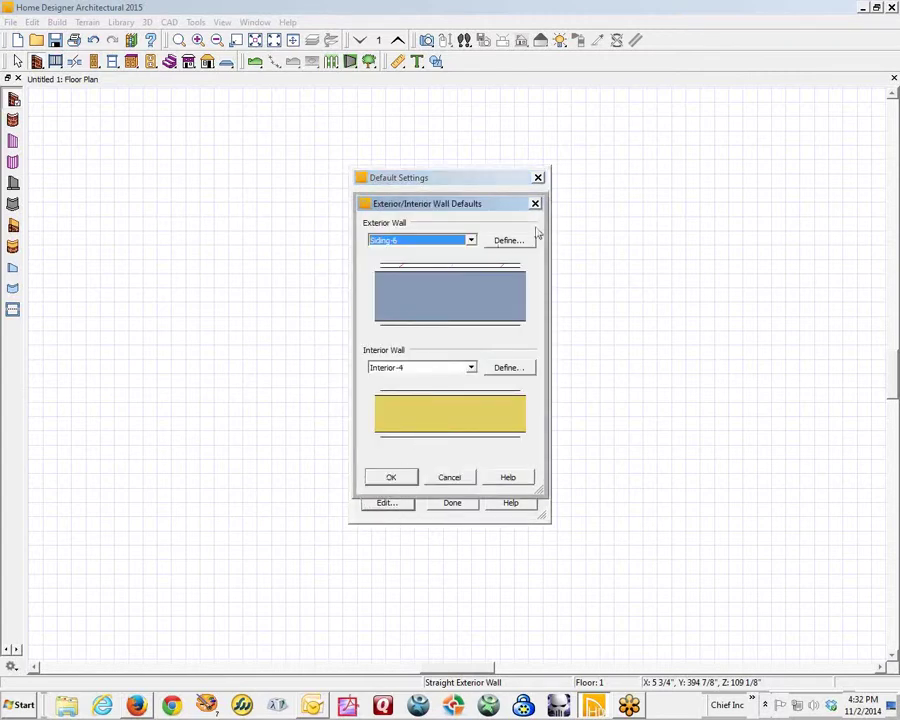
left_click(471, 241)
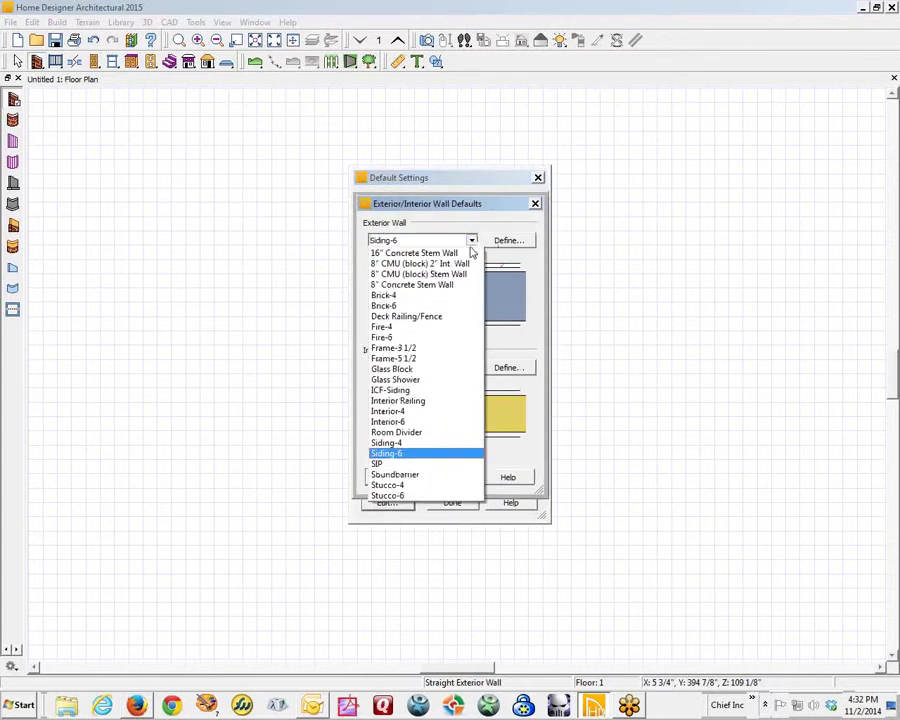
left_click(413, 443)
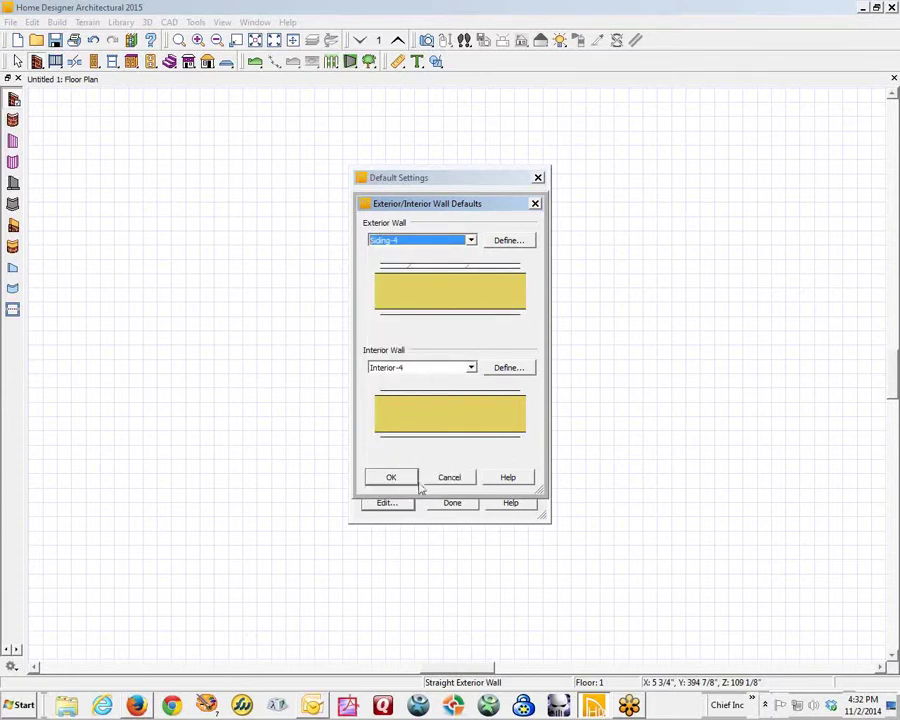
left_click(410, 481)
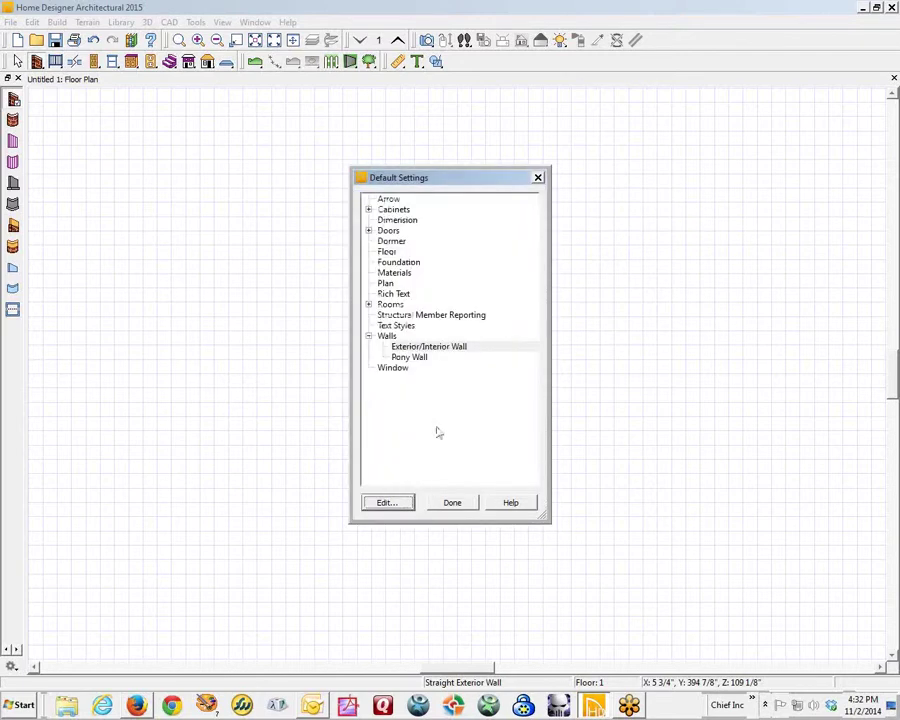
- Set the default dimension arrow style to the narrow open arrowhead and finish editing the default settings
left_click(392, 220)
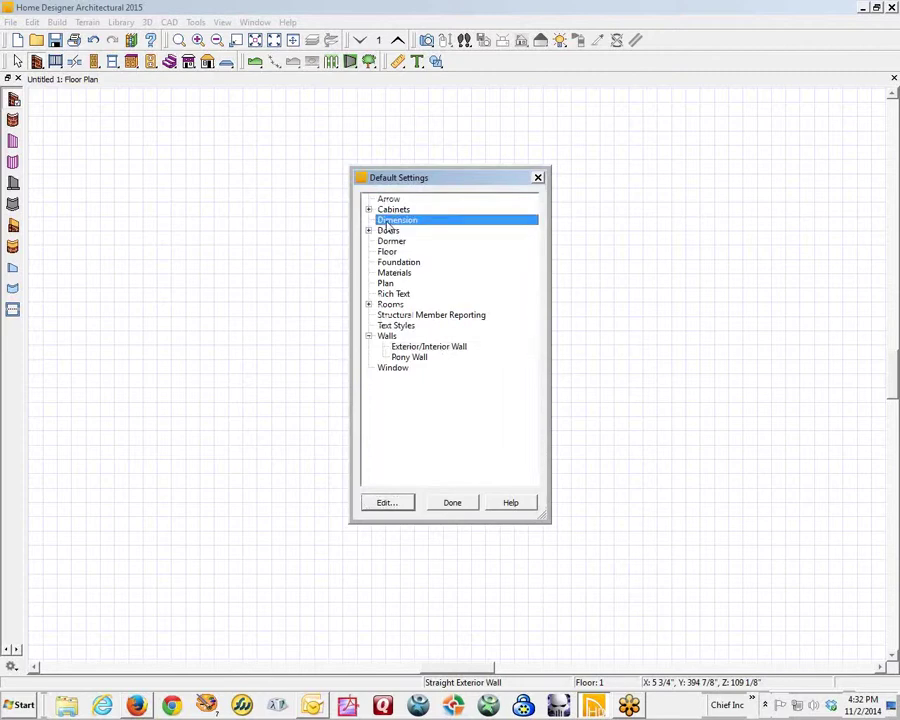
left_click(390, 503)
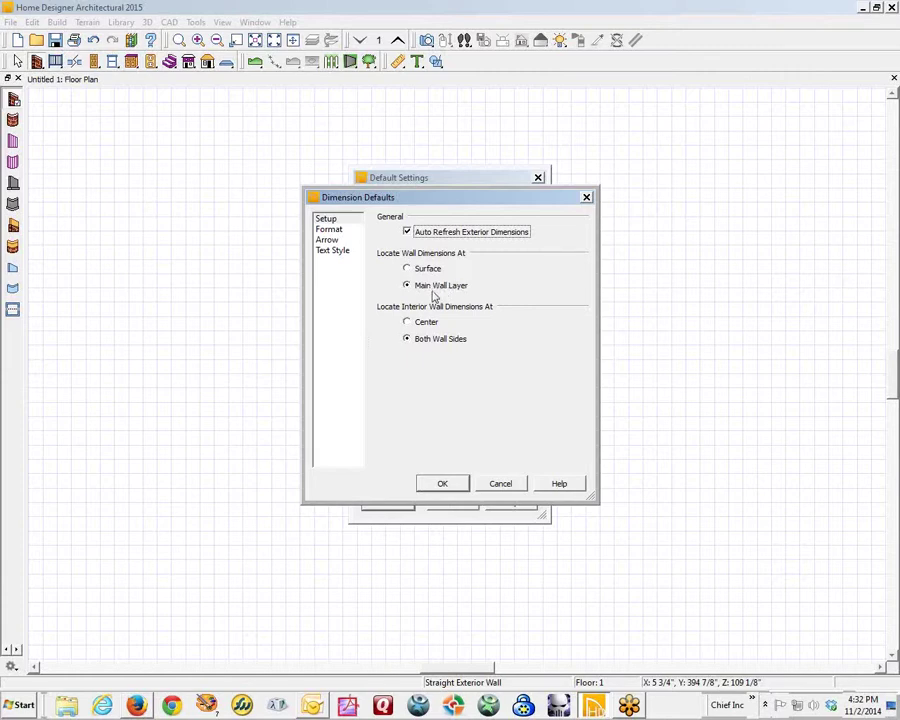
left_click(329, 240)
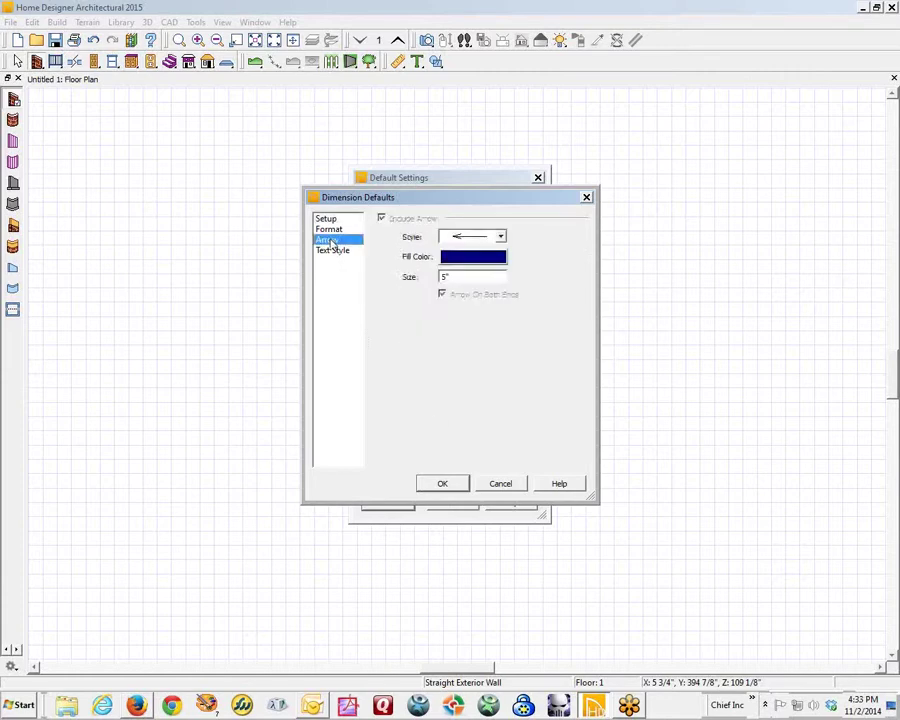
left_click(501, 237)
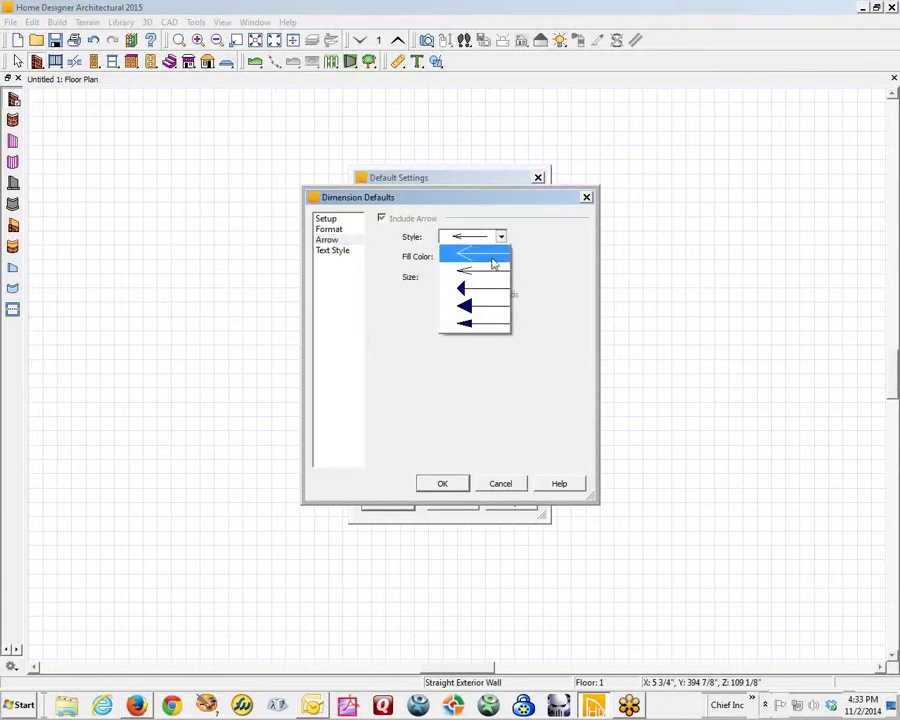
left_click(494, 274)
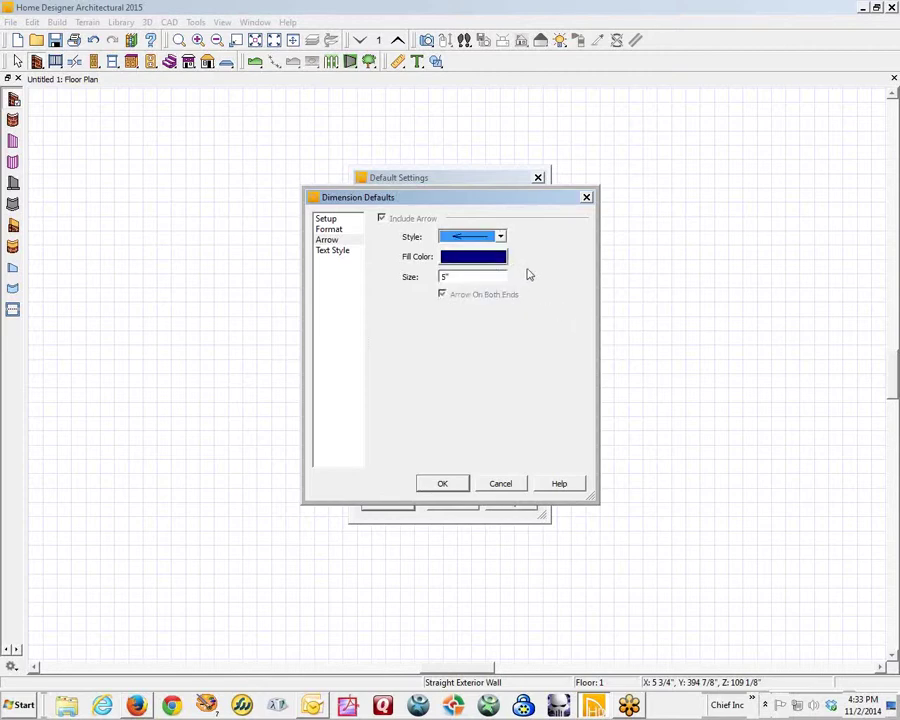
left_click(450, 483)
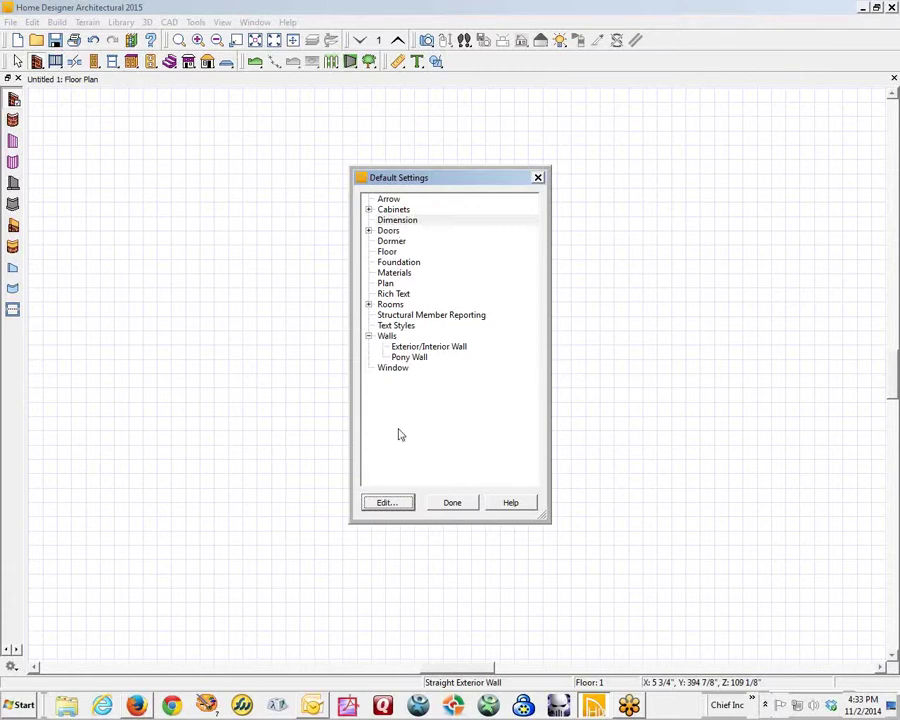
left_click(454, 505)
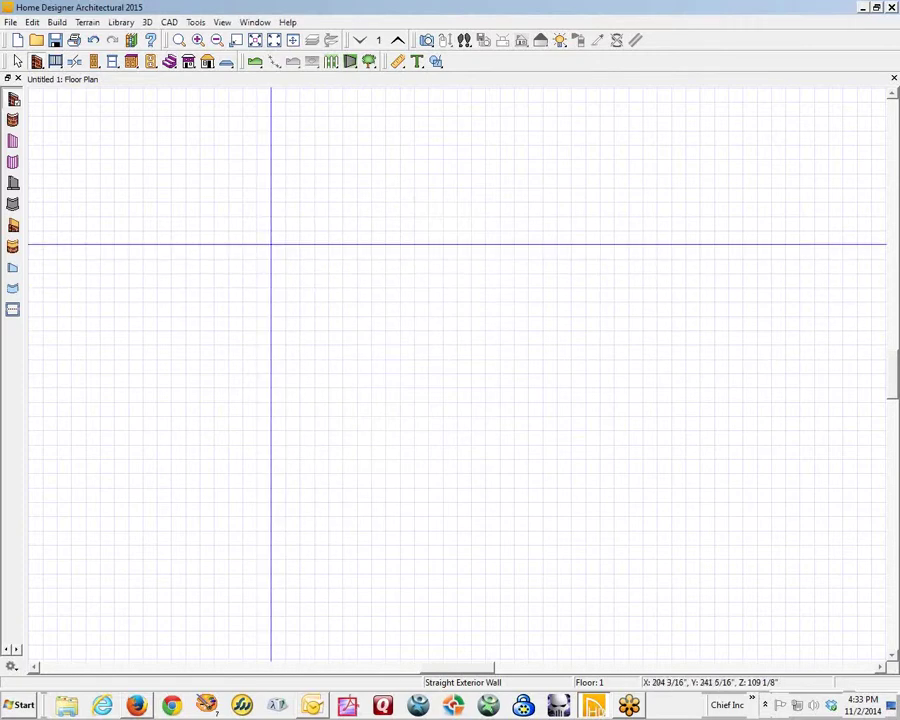
- Draw a closed L-shaped exterior wall outline about 26'-4" by 23'-10", and set its upper horizontal wall to 30'
mouse_move(269, 238)
left_mouse_down()
mouse_move(548, 211)
mouse_move(540, 211)
mouse_move(540, 233)
mouse_move(563, 485)
mouse_move(550, 595)
mouse_move(156, 608)
mouse_move(164, 444)
mouse_move(238, 455)
mouse_move(293, 448)
mouse_move(284, 448)
mouse_move(289, 294)
mouse_move(280, 238)
mouse_move(287, 240)
left_mouse_up()
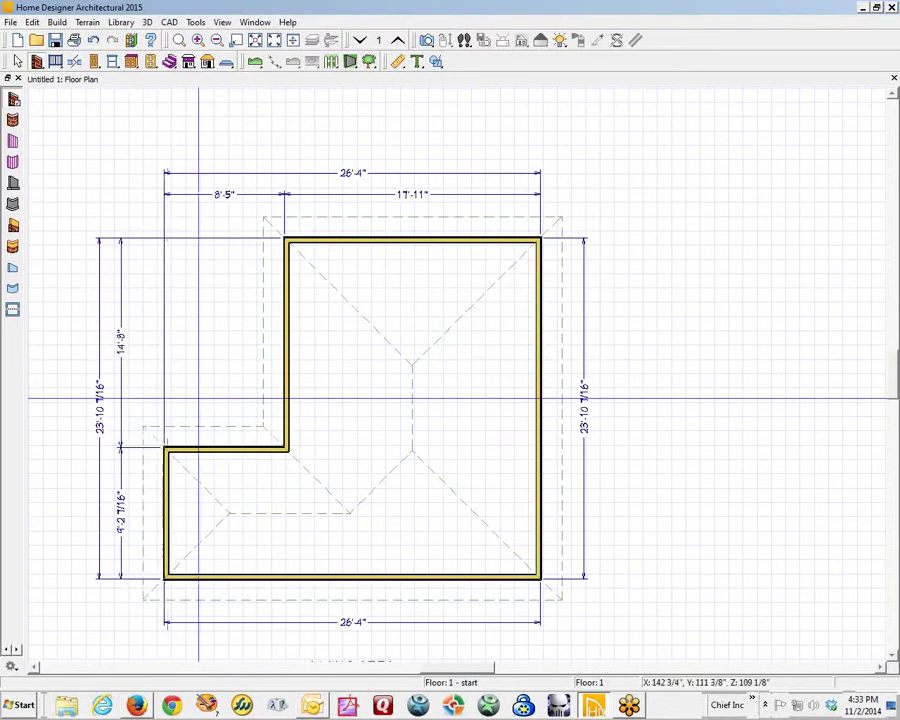
right_click(538, 333)
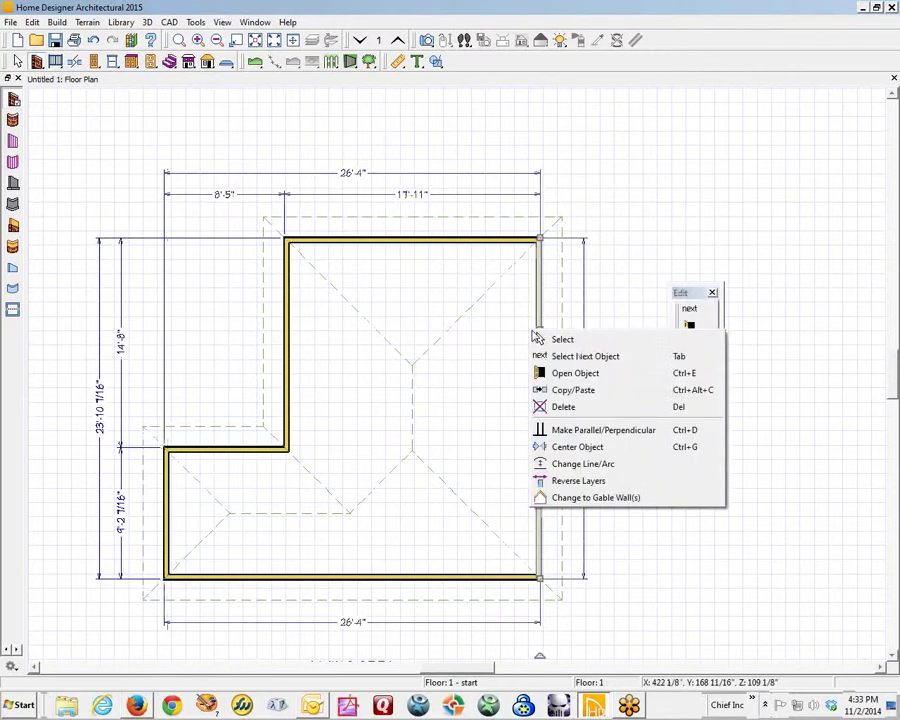
left_click(560, 339)
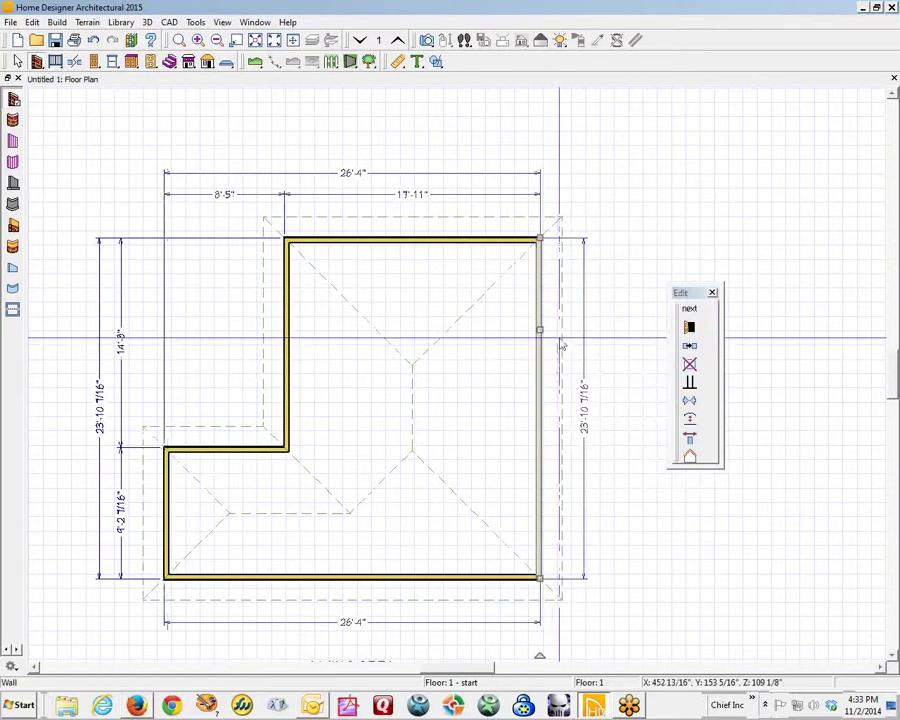
left_click(414, 195)
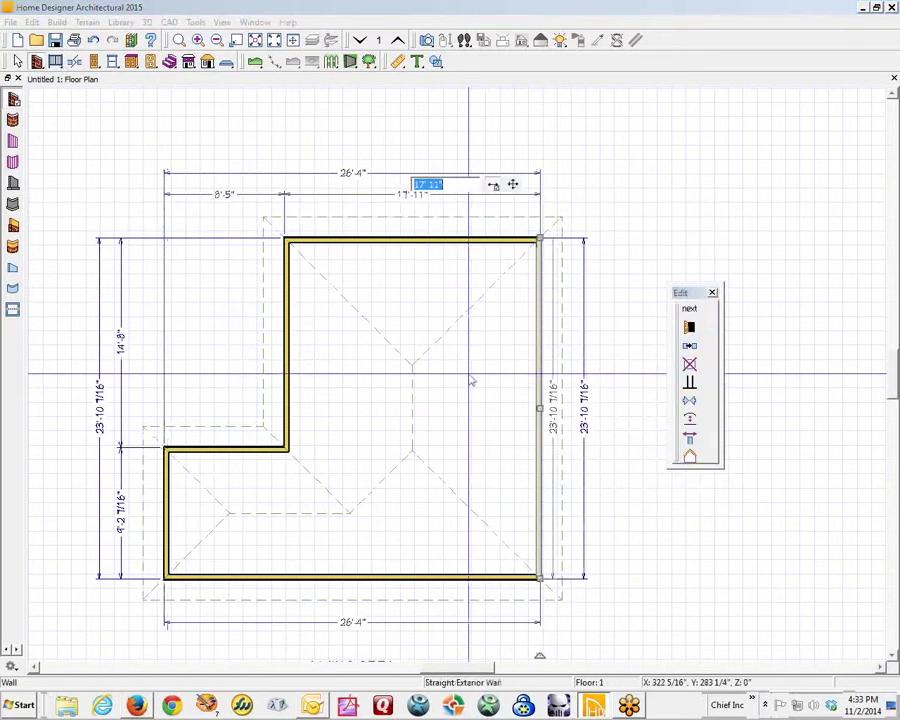
type("30")
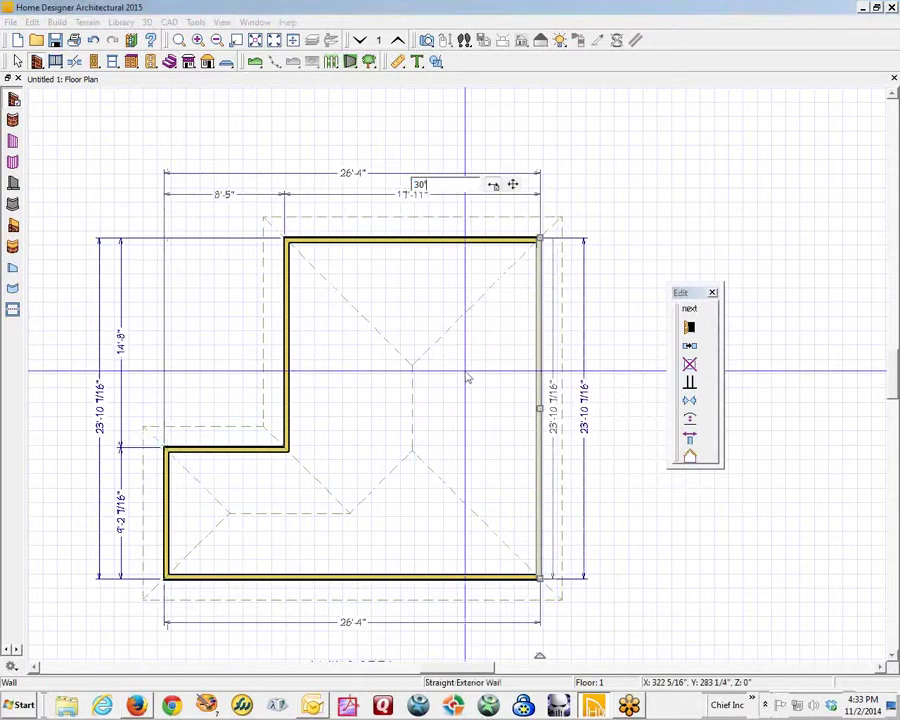
key("Return")
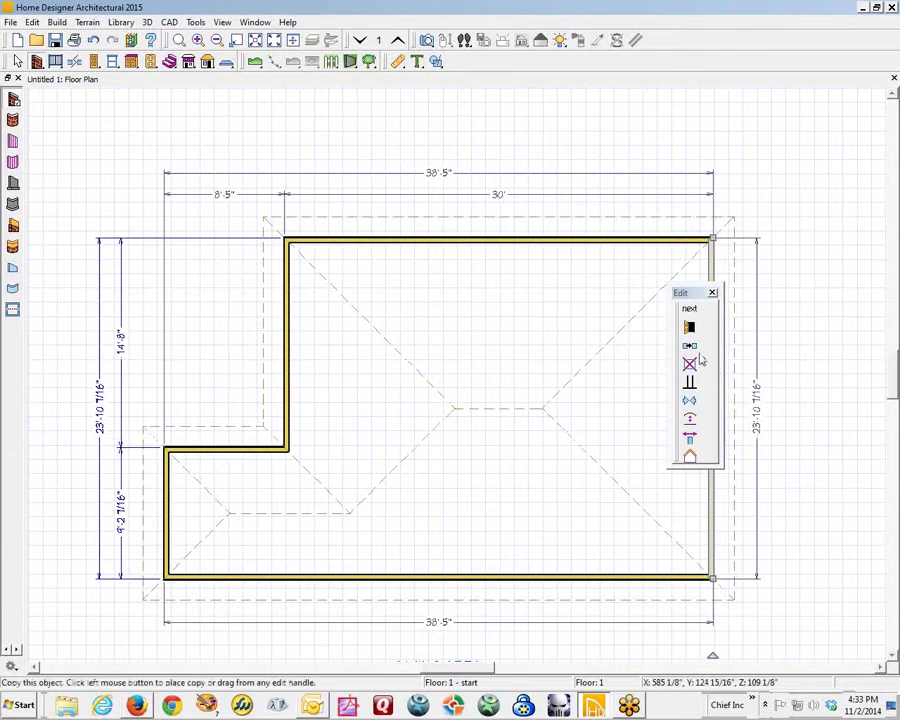
- Move the bottom exterior wall downward until the outline is about 48'-7" deep overall
scroll(531, 457, "up", 1)
scroll(531, 457, "down", 5)
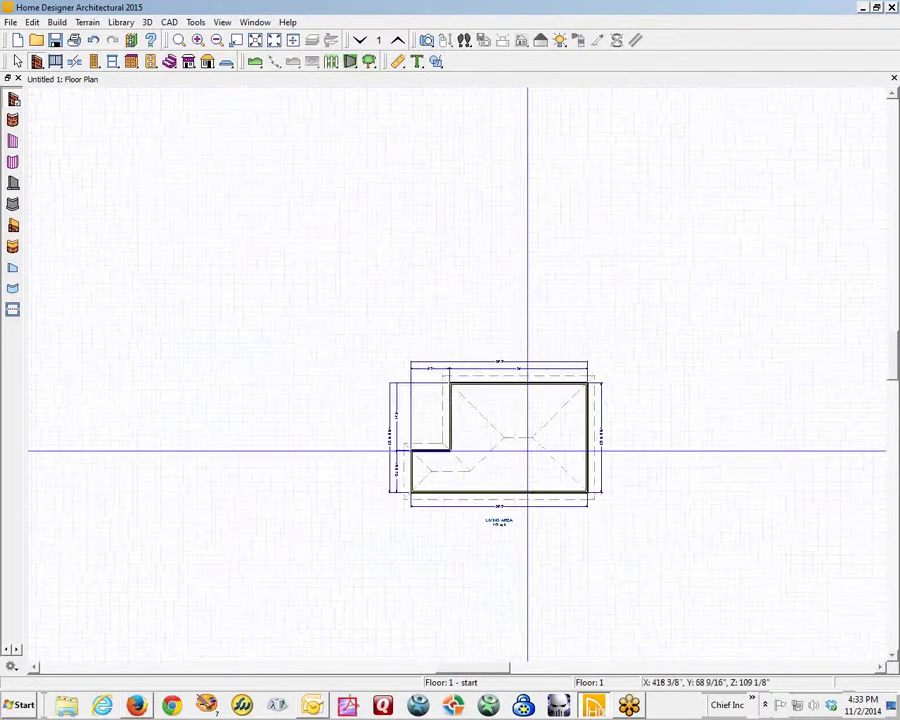
left_click(505, 496)
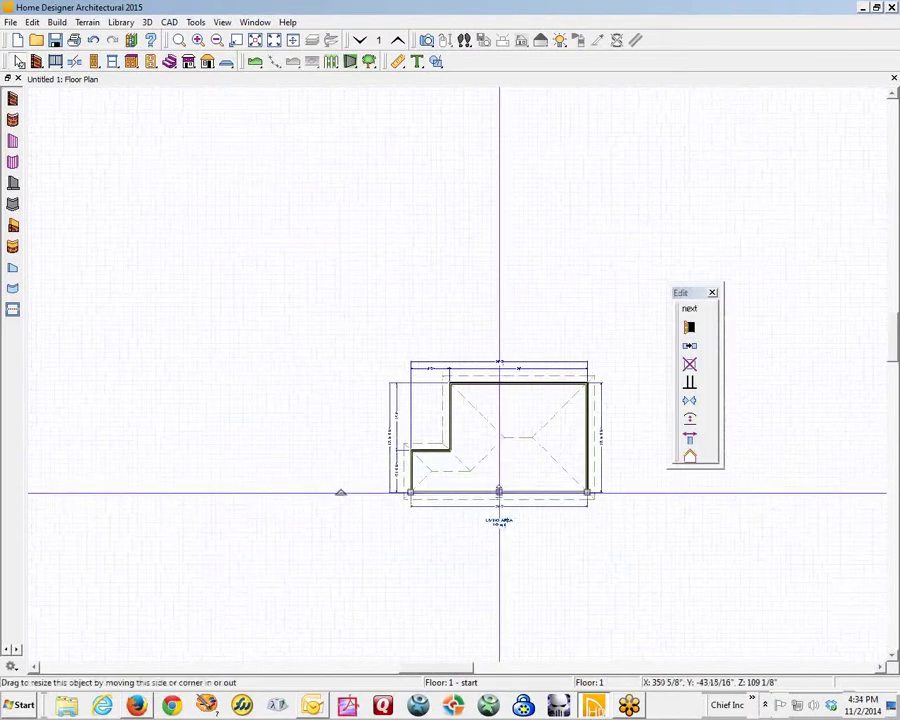
left_click_drag(497, 492, 496, 606)
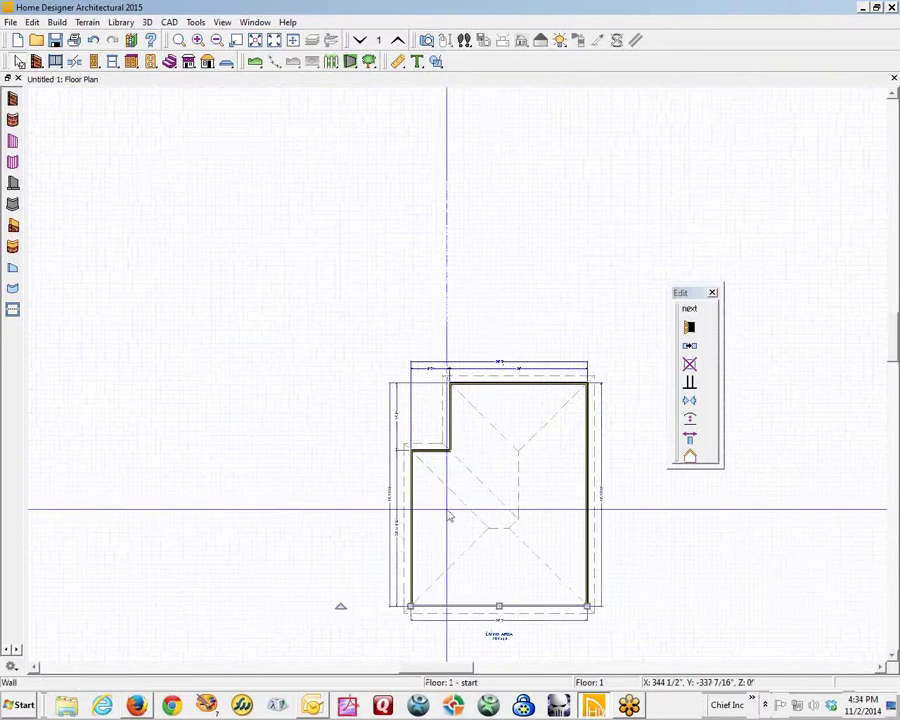
- Reposition the short horizontal wall of the notch so that the notch is 27' deep from the top wall
left_click(432, 450)
left_click(395, 415)
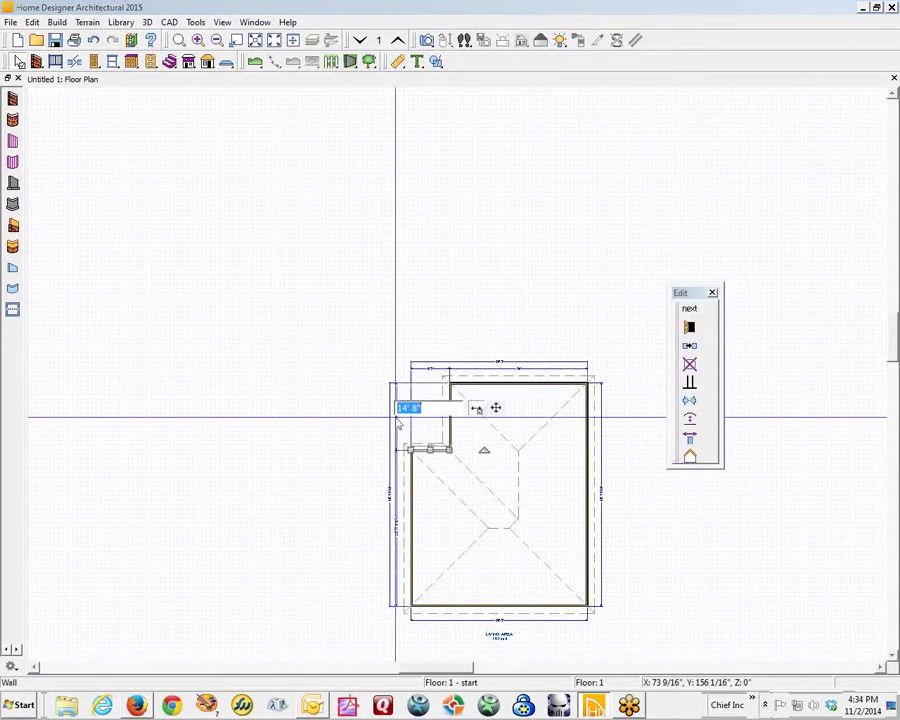
type("27")
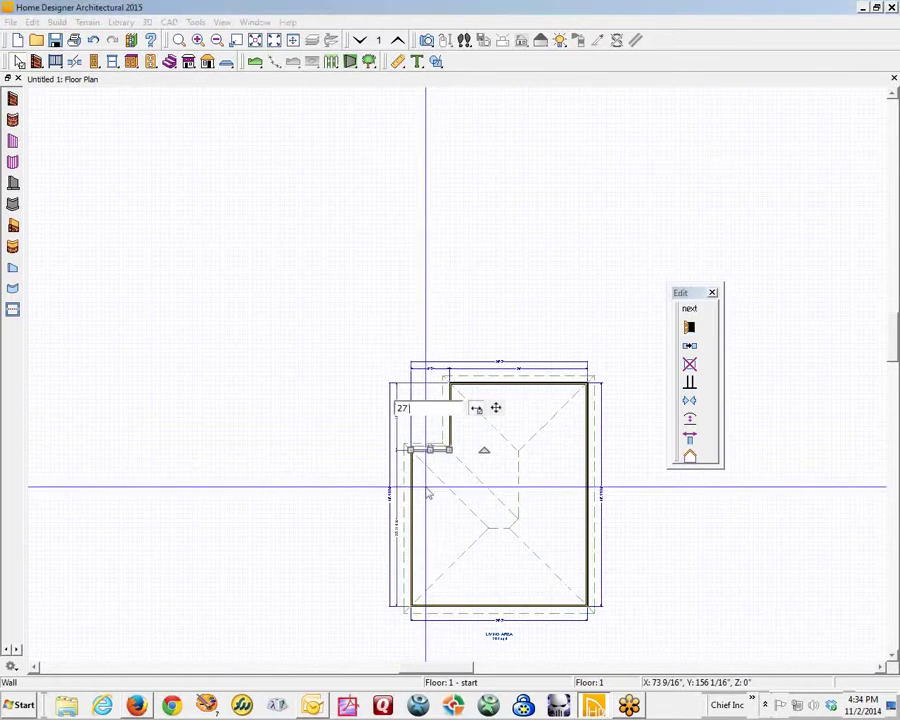
key("Return")
key("Escape")
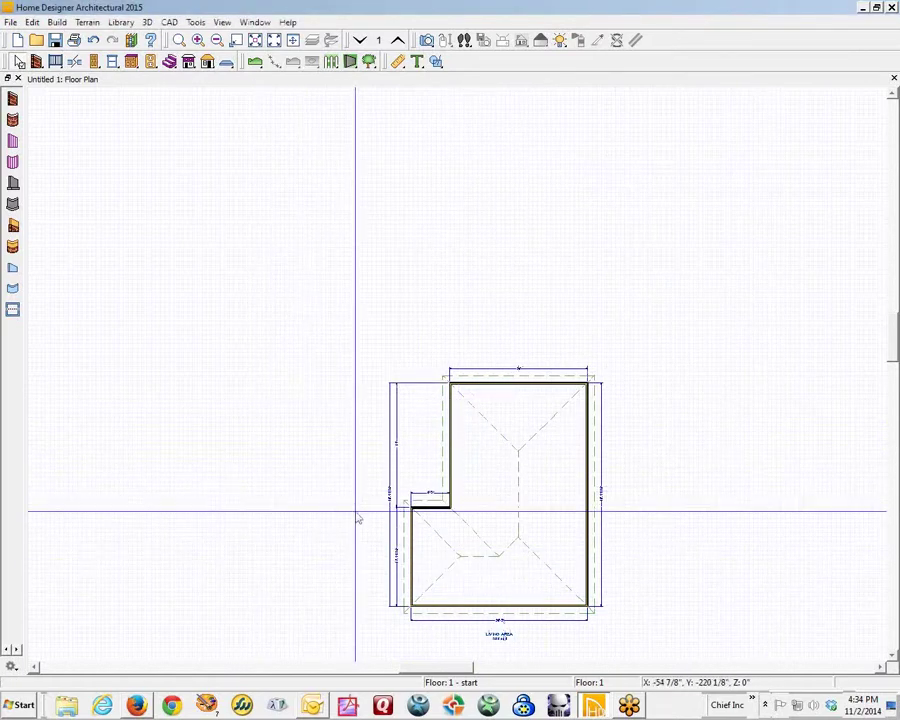
- Reposition the bottom wall by setting the outline's overall depth to 30'
left_click(495, 603)
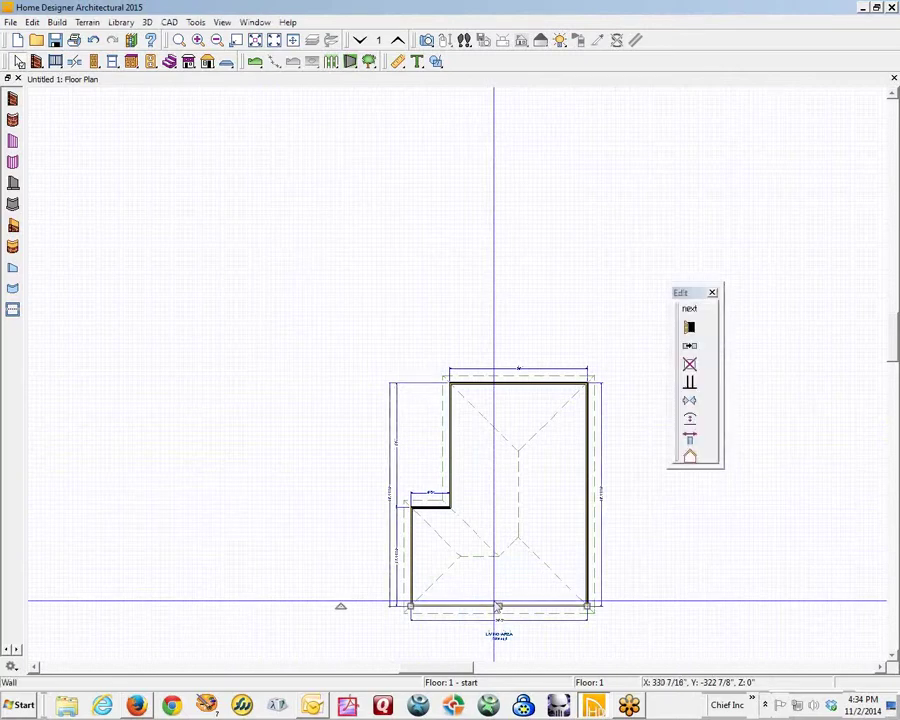
left_click(390, 557)
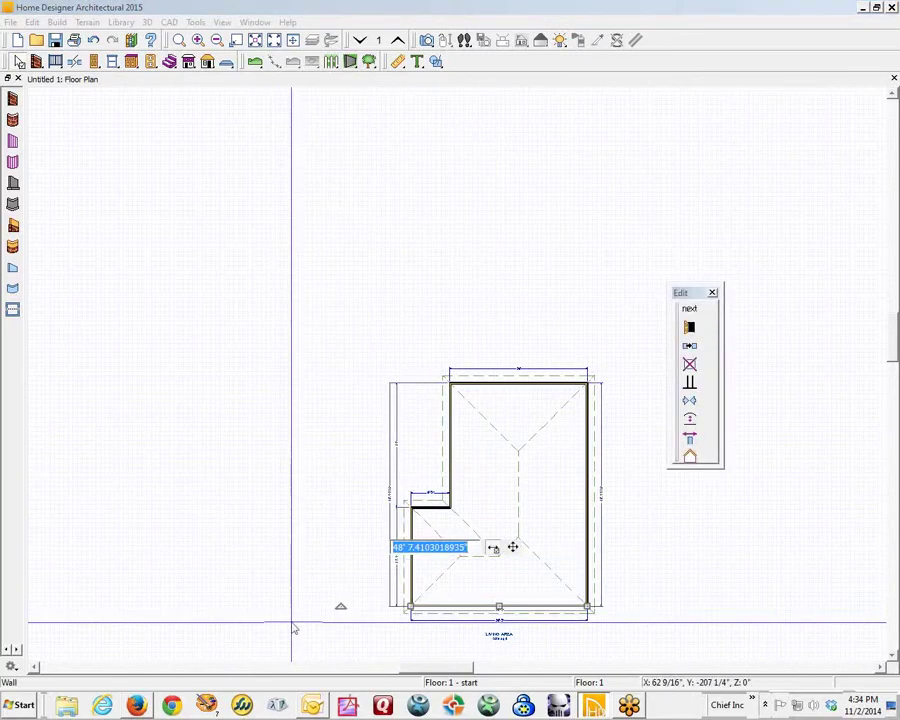
type("30")
key("Return")
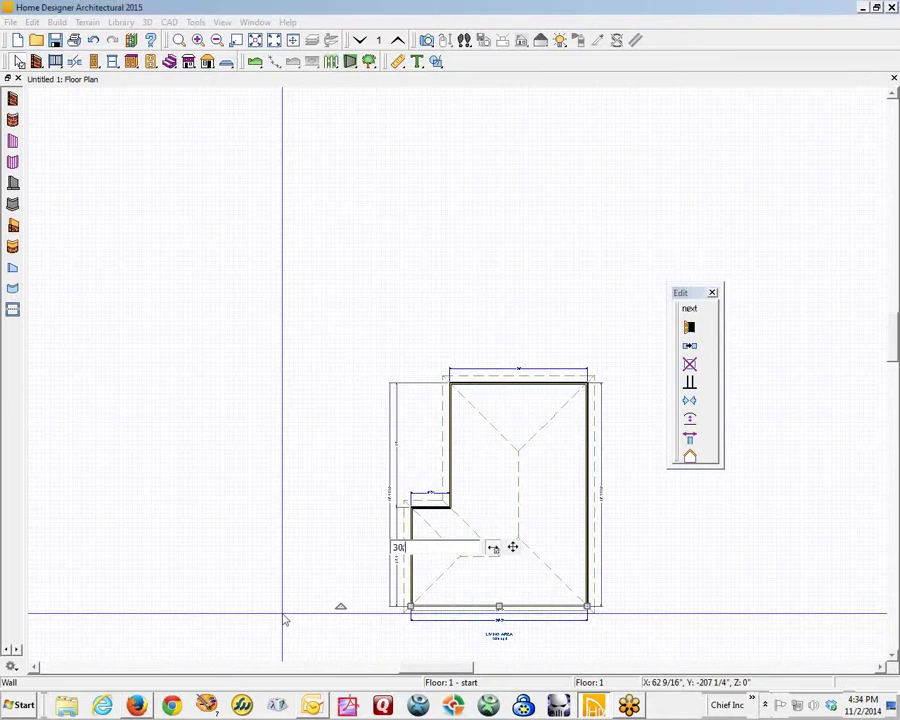
- Set the lower-left vertical wall to 30' long by repositioning the bottom wall
scroll(446, 564, "up", 4)
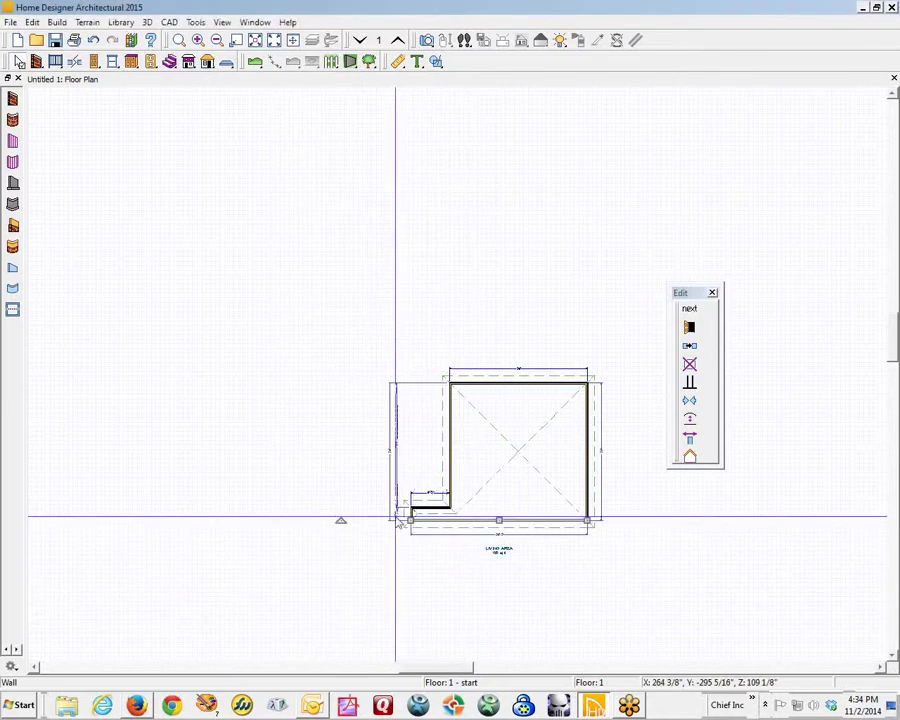
left_click(399, 519)
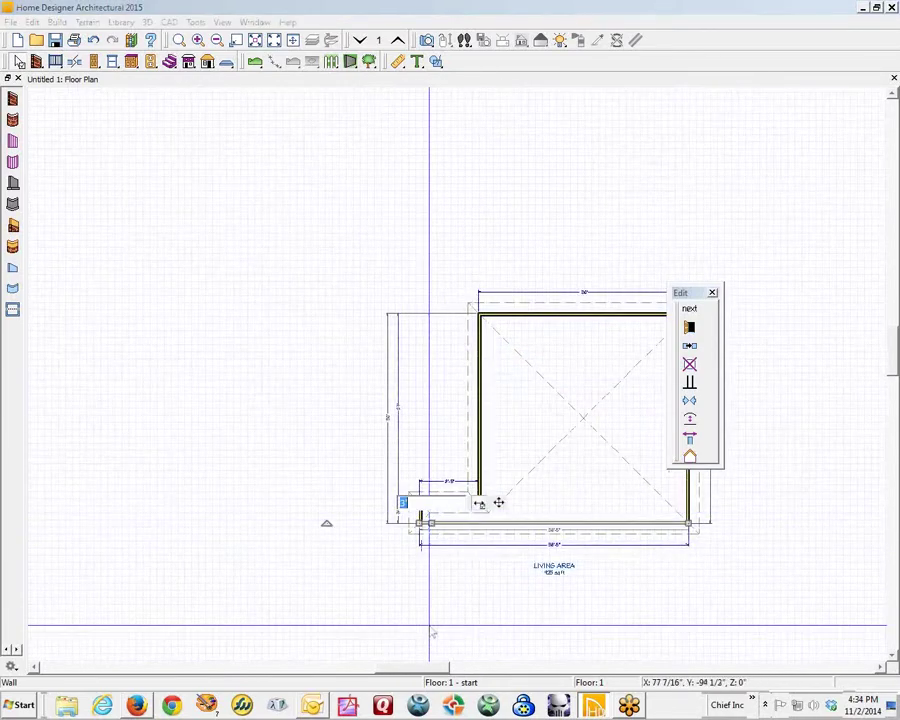
key("Return")
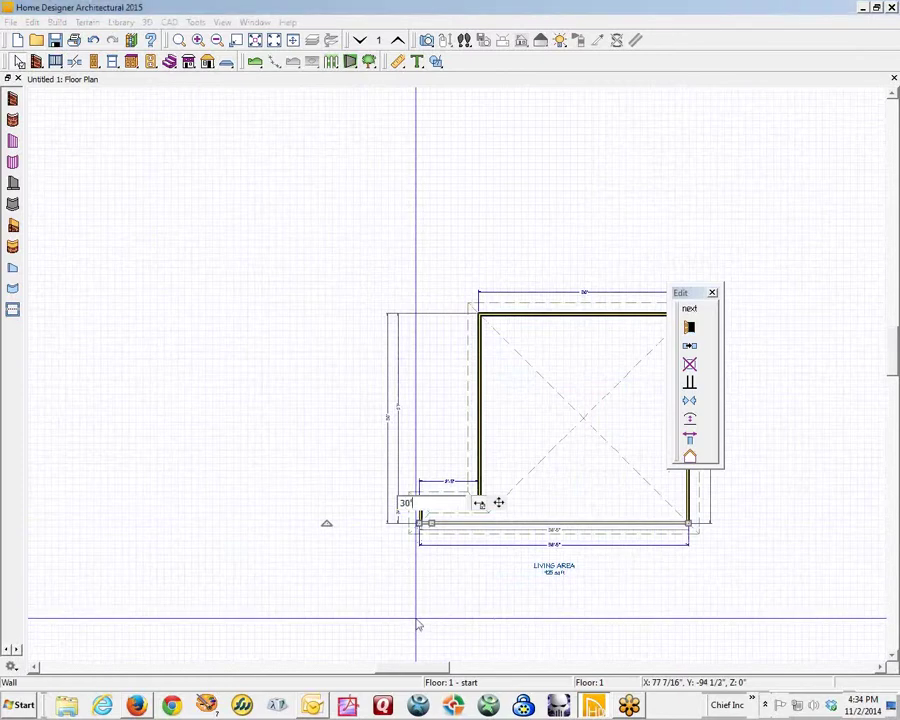
- Reposition the lower-left vertical wall so that the notch is 20' wide
scroll(460, 588, "down", 2)
scroll(462, 572, "down", 1)
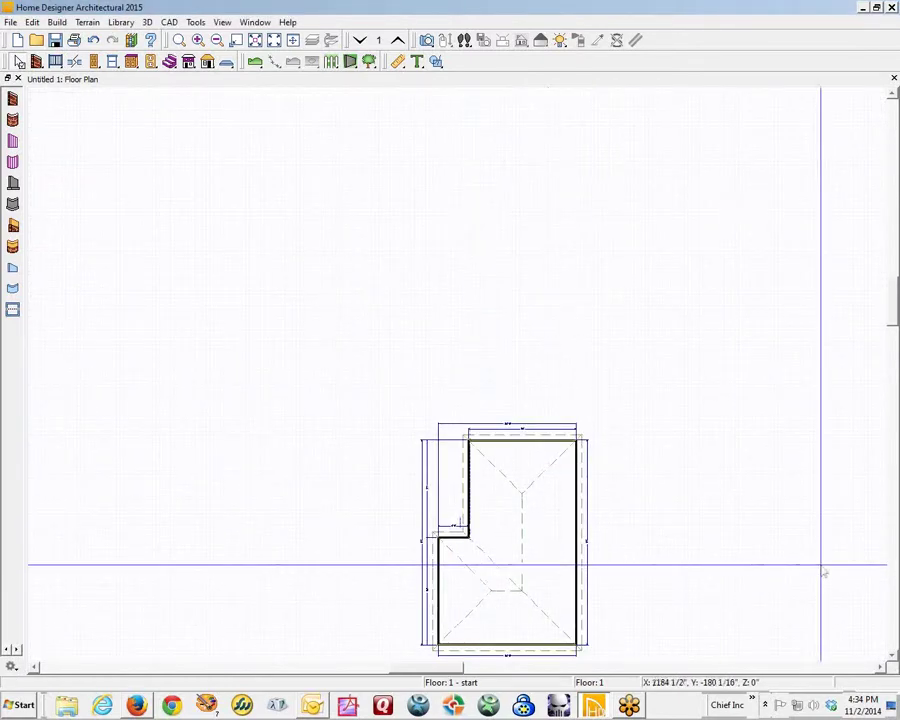
left_click(441, 556)
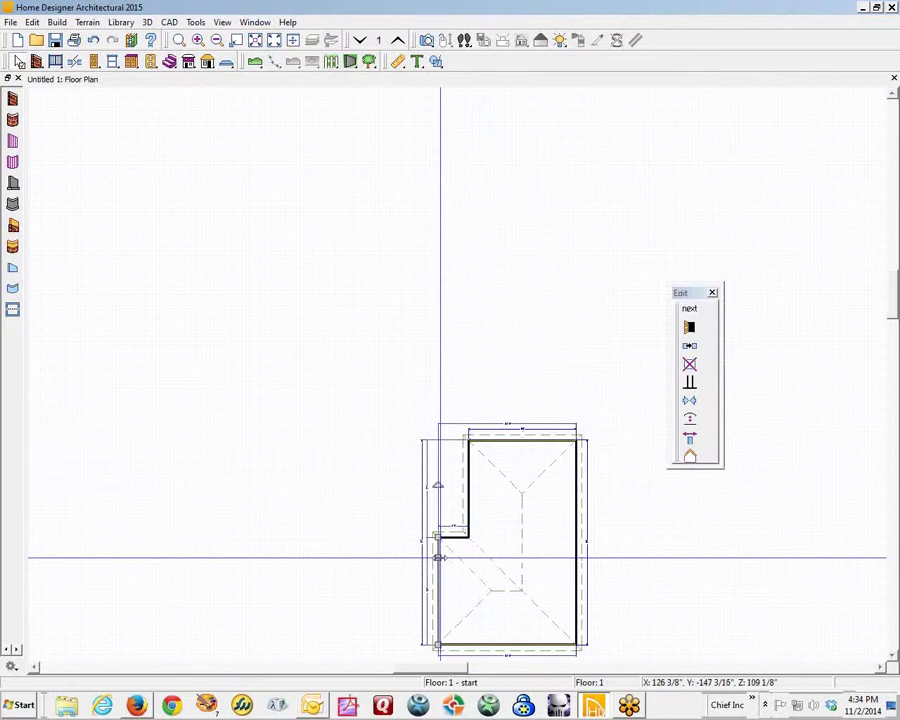
left_click(454, 526)
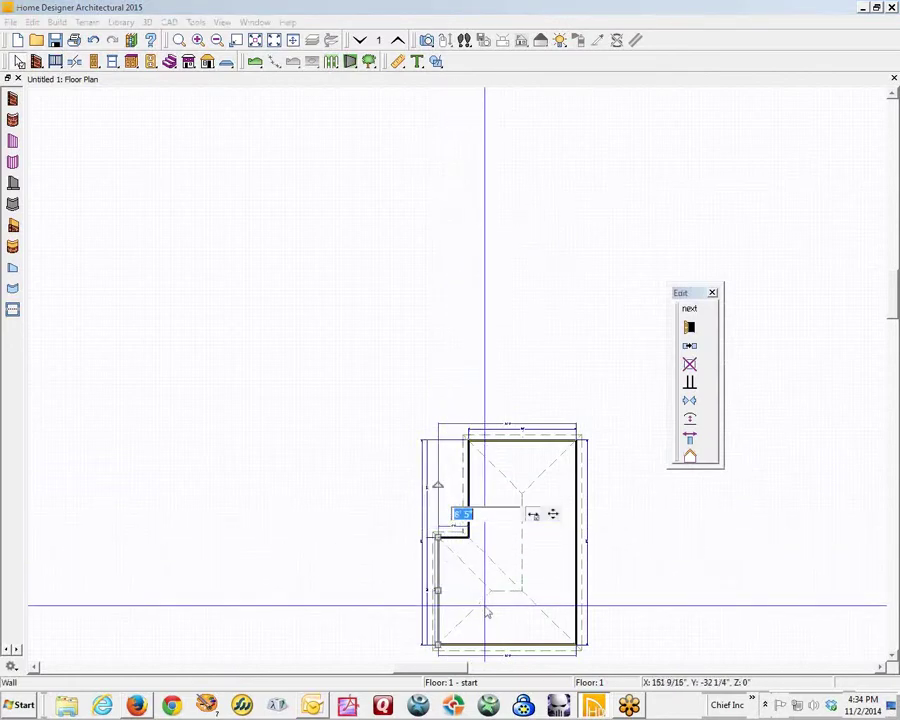
type("20")
key("Return")
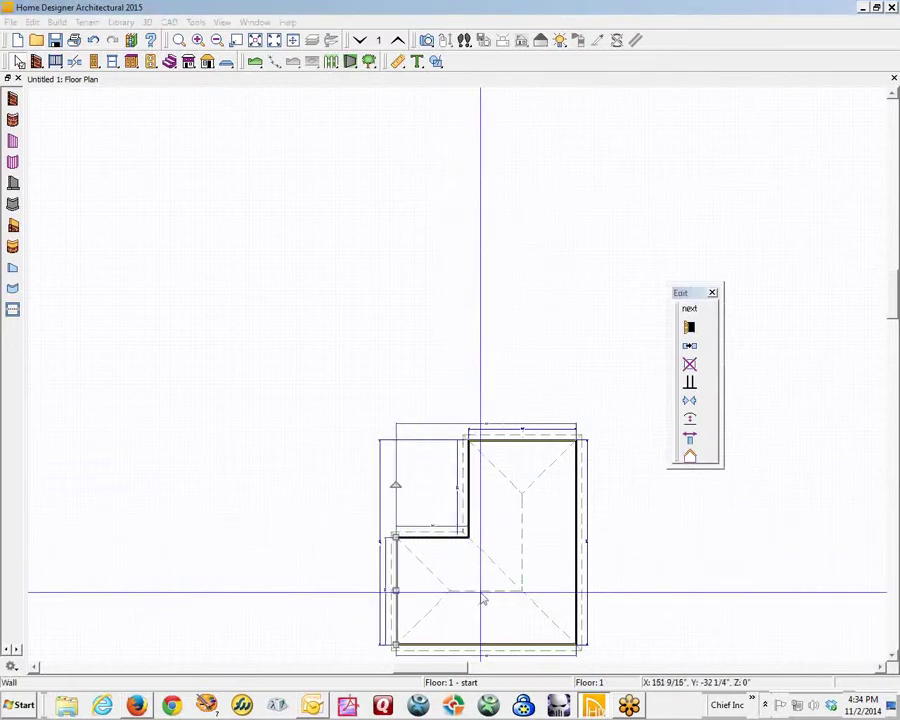
- Fit the plan in view, switch to the web browser and examine the wall dimensions on the reference floor plan image
scroll(510, 562, "down", 2)
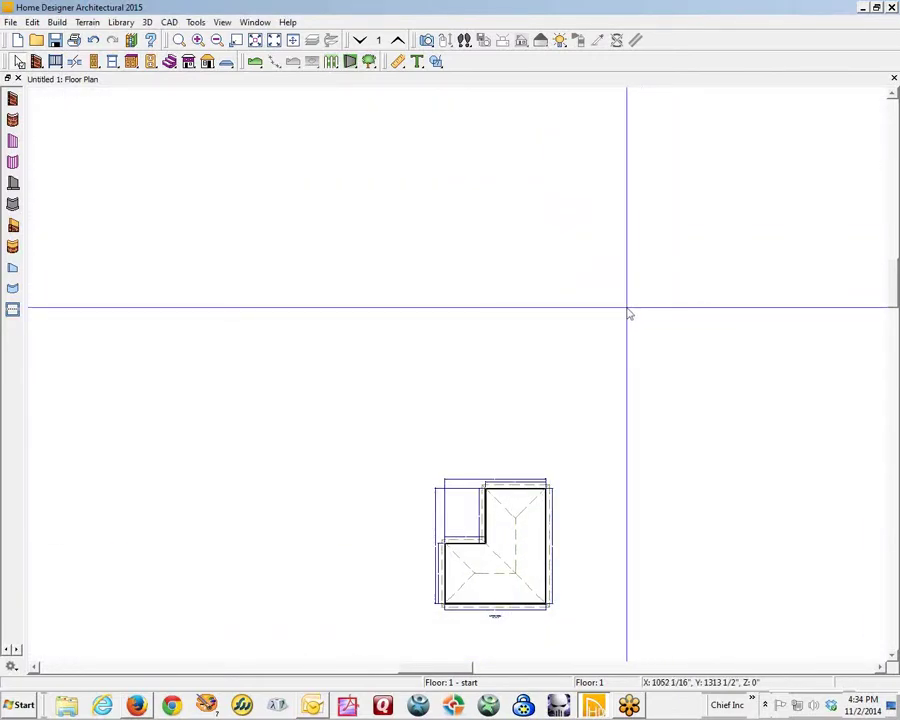
key("F6")
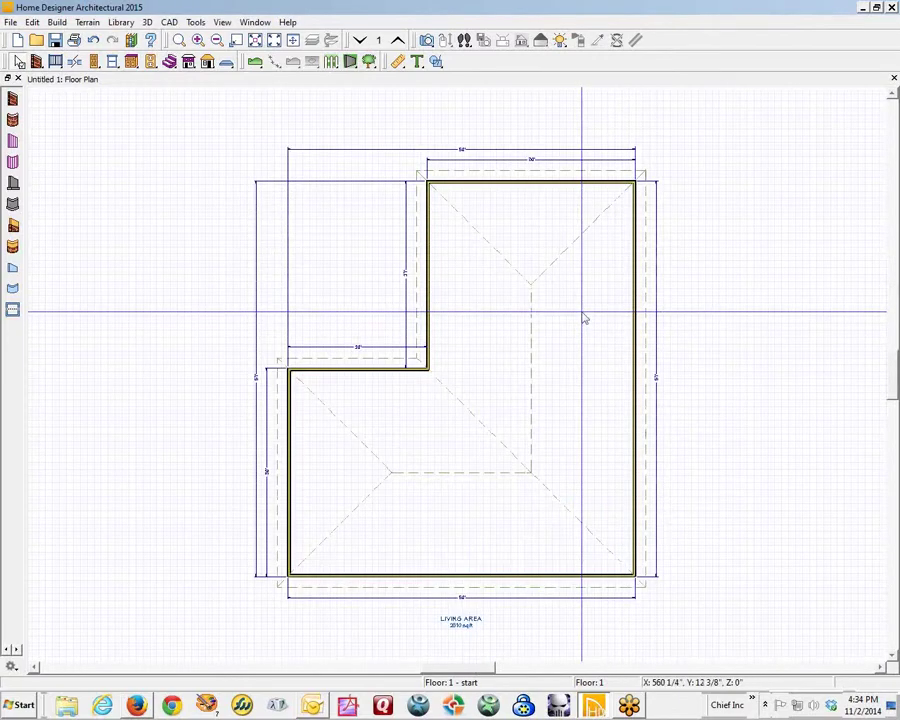
scroll(559, 412, "up", 1)
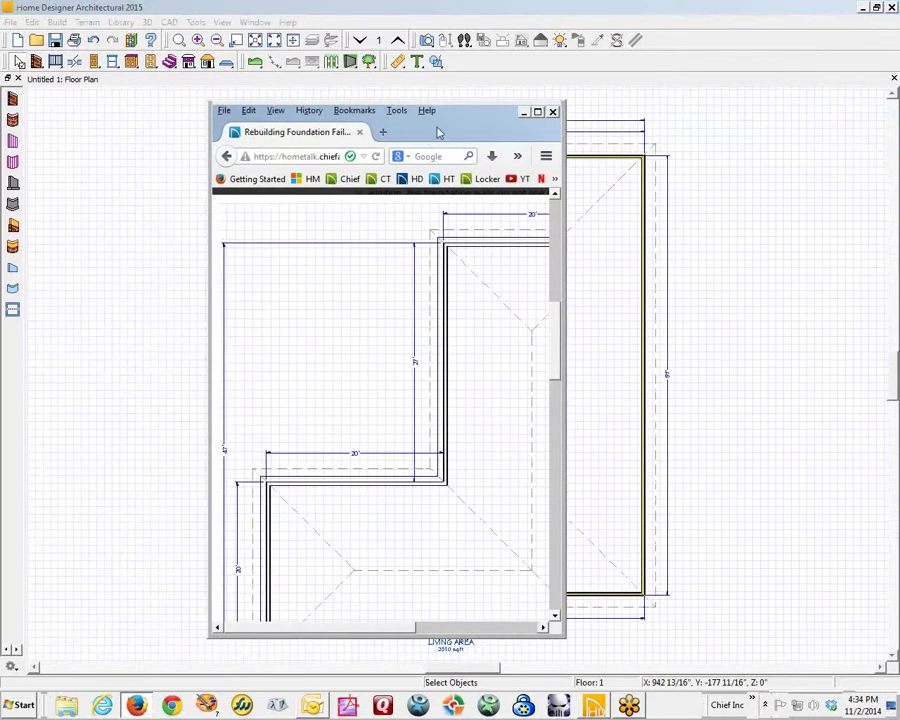
left_click(537, 111)
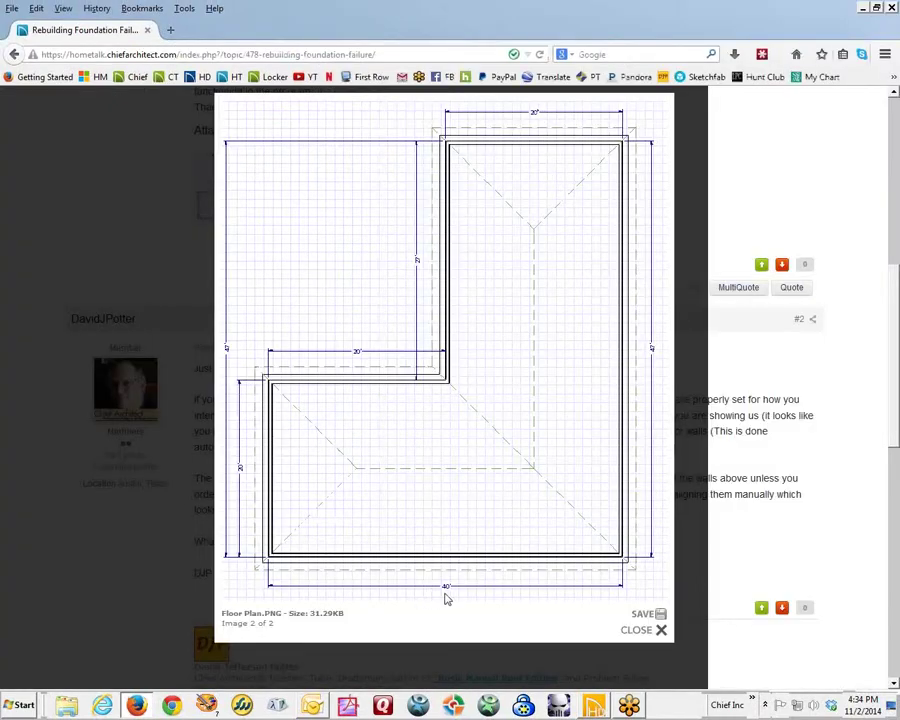
mouse_move(354, 382)
left_click_drag(494, 29, 899, 58)
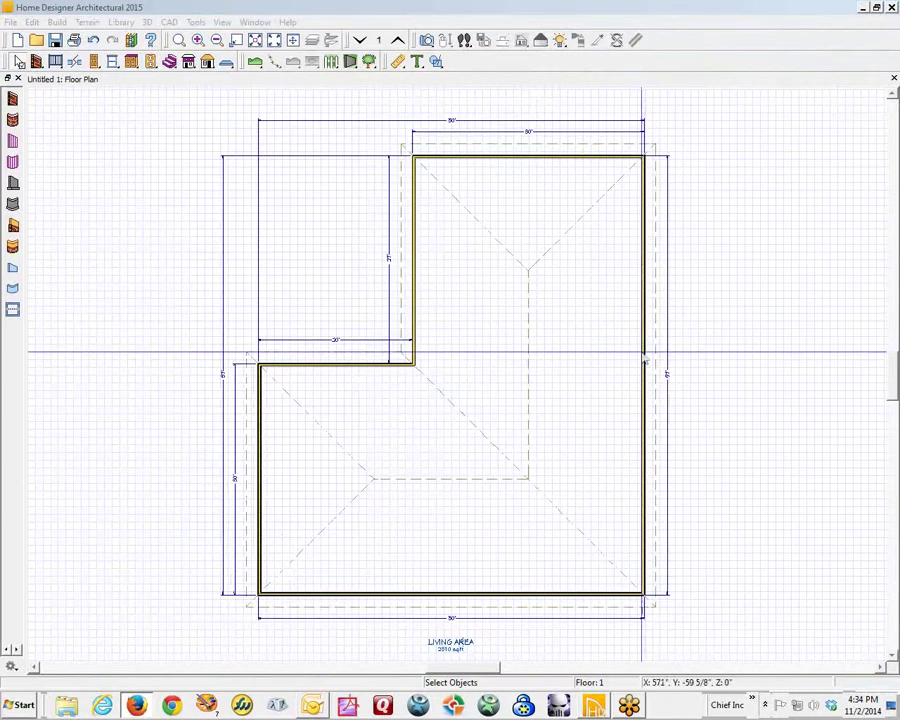
- Reposition the long right-hand exterior wall so that the upper wing of the outline is 20' wide
left_click(643, 368)
left_click(530, 131)
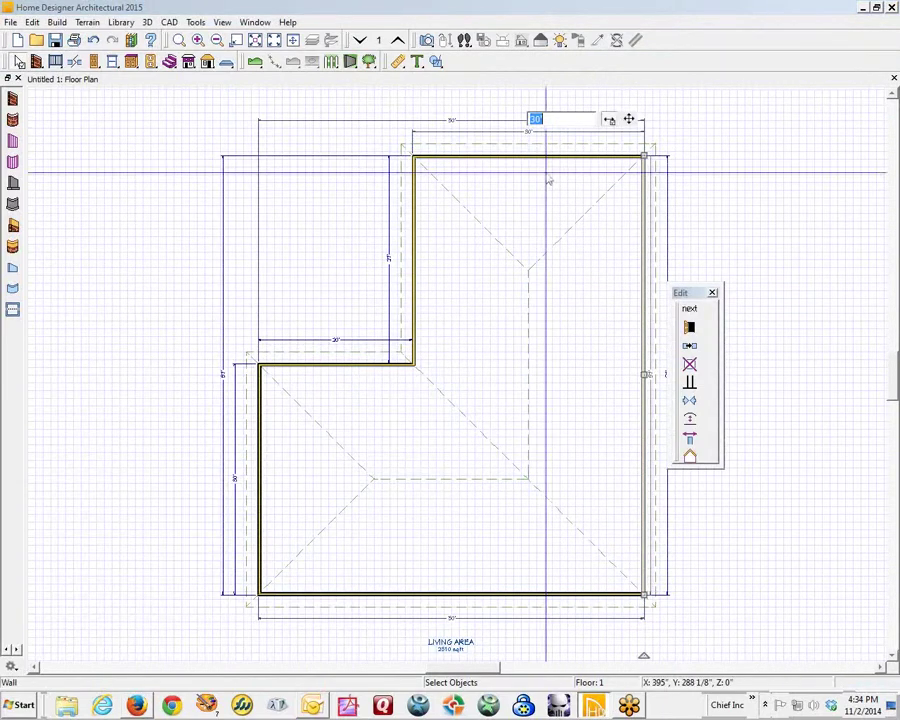
type("20")
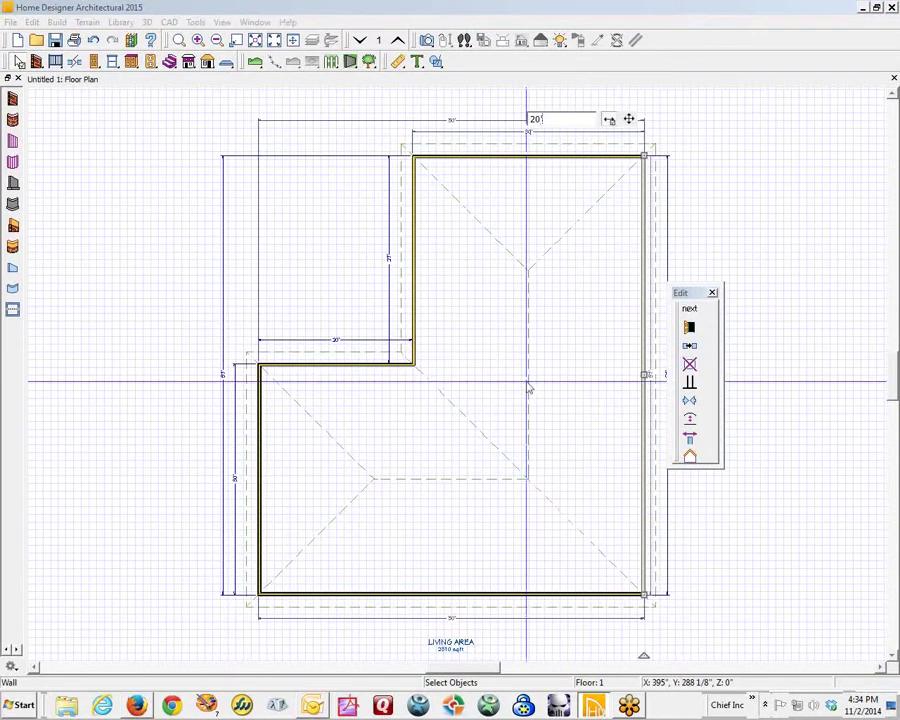
key("Return")
left_click(600, 436)
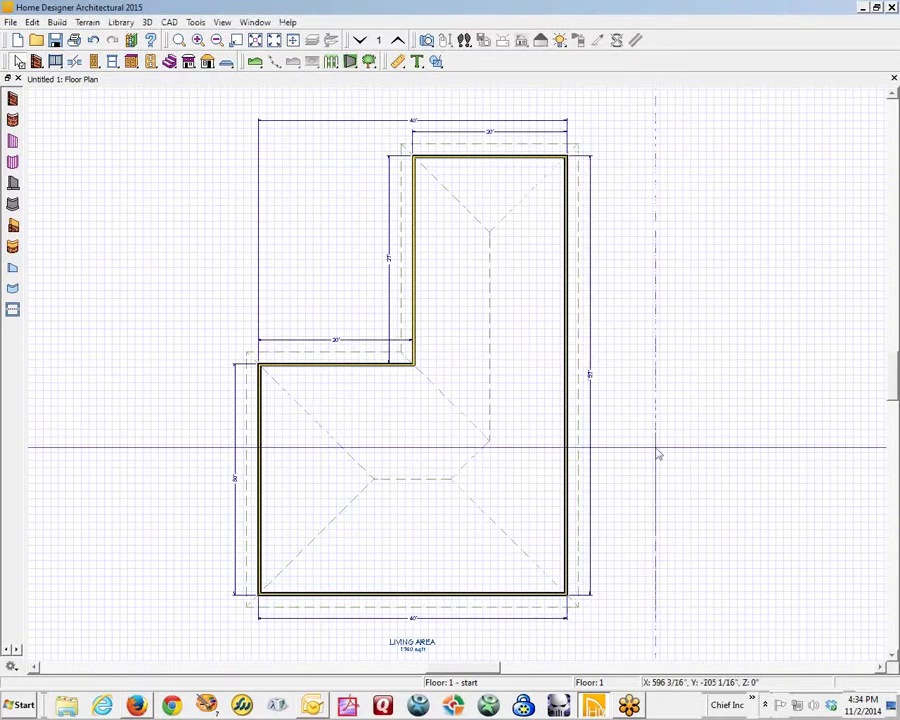
- Review the foundation type, wall thickness and wall height in the foundation defaults and accept them as they are
scroll(640, 427, "down", 1)
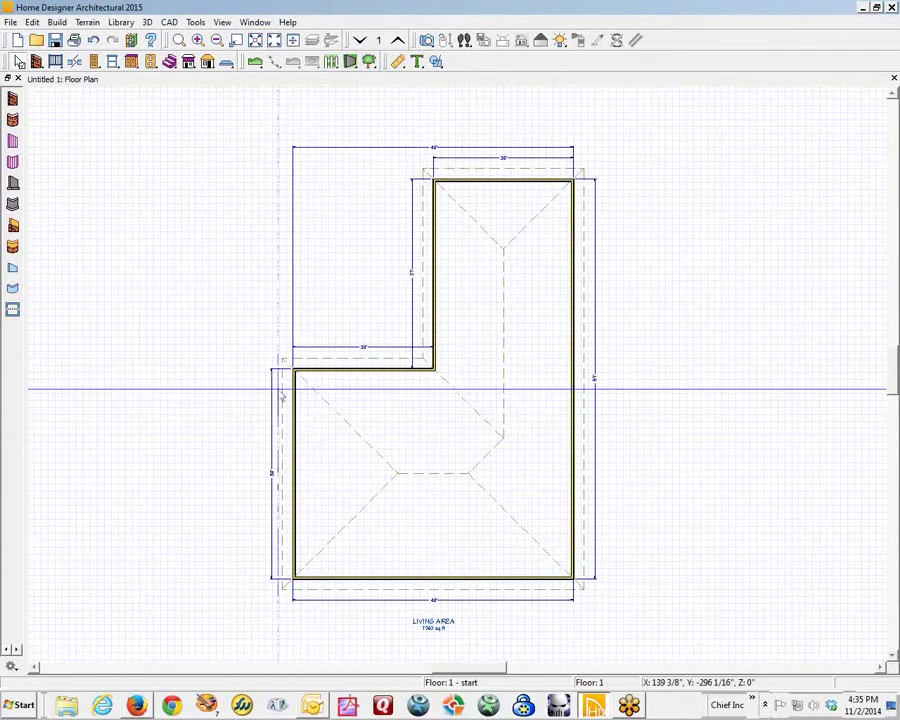
left_click(34, 23)
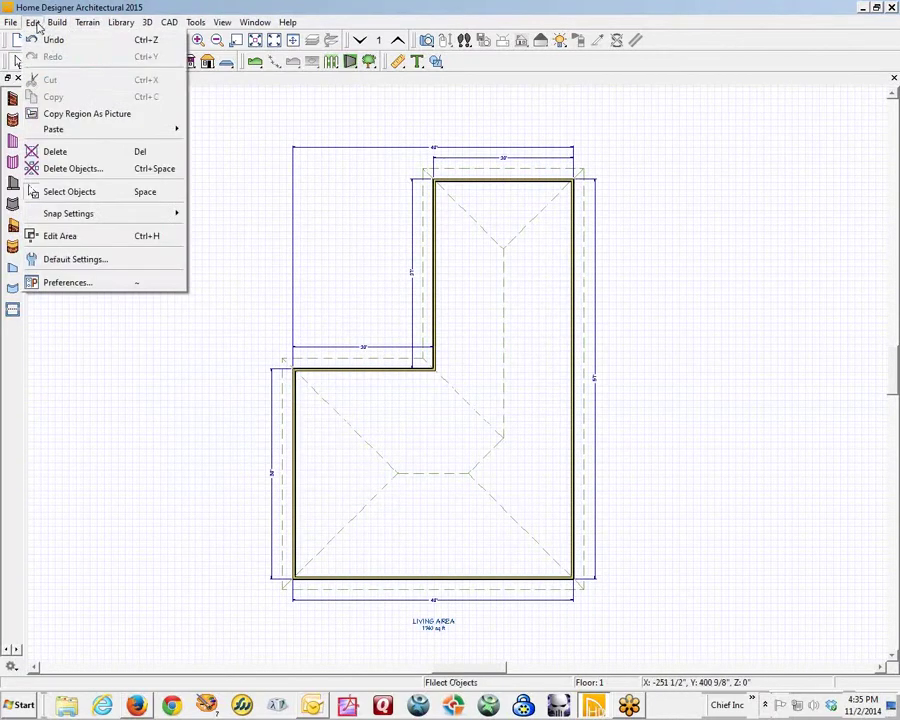
left_click(68, 259)
left_click(395, 262)
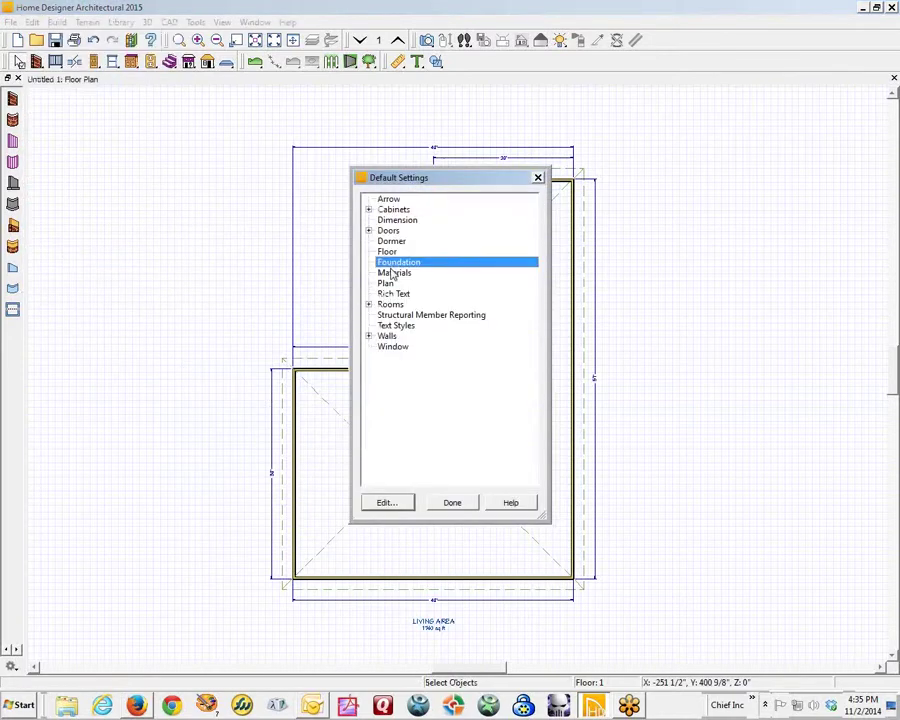
left_click(388, 502)
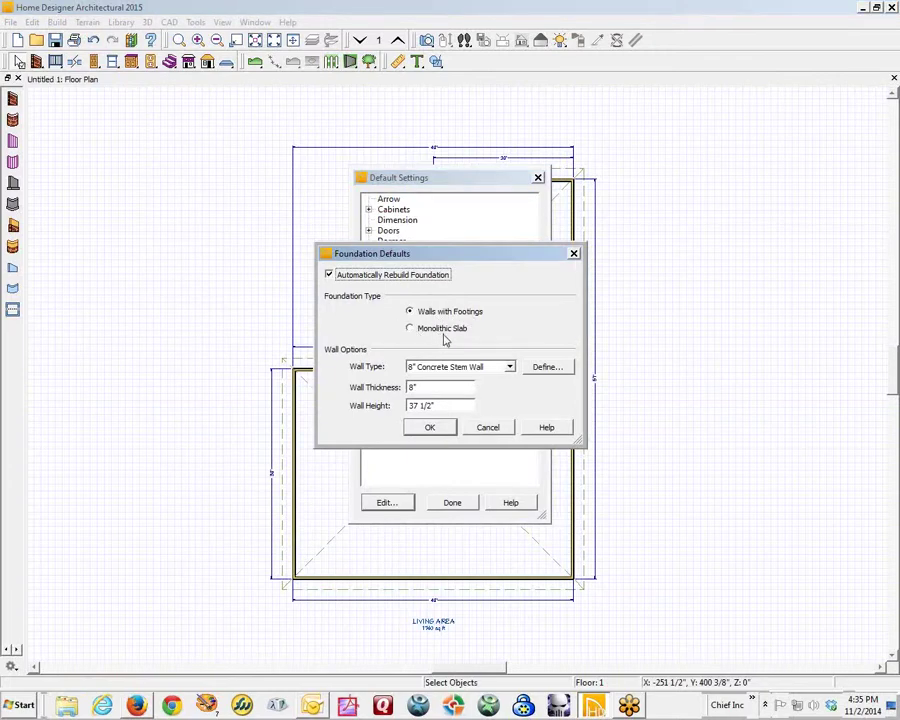
left_click(422, 390)
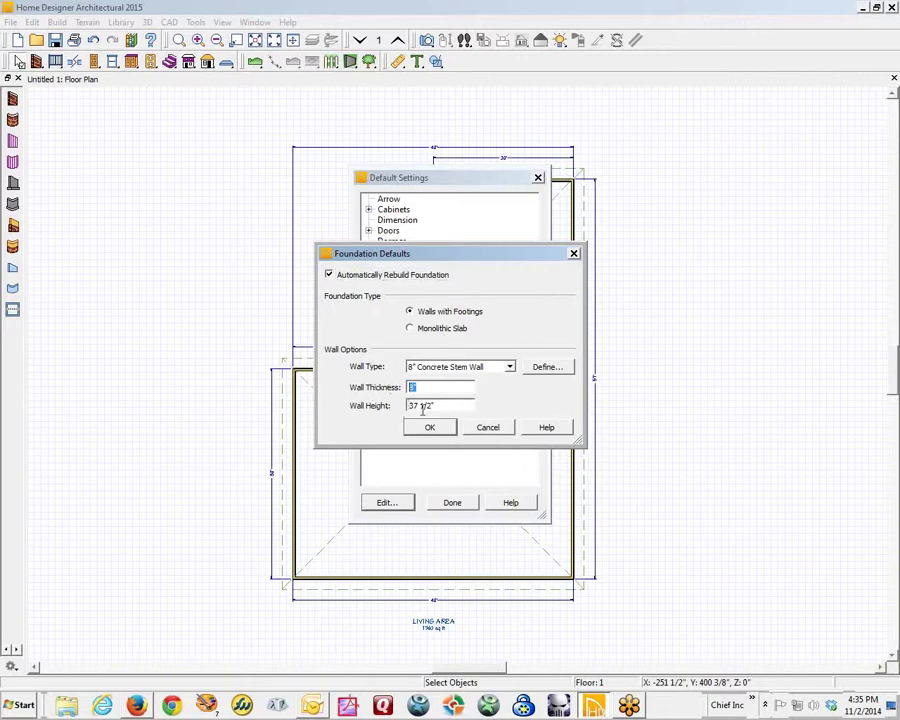
left_click_drag(443, 408, 394, 410)
left_click(432, 427)
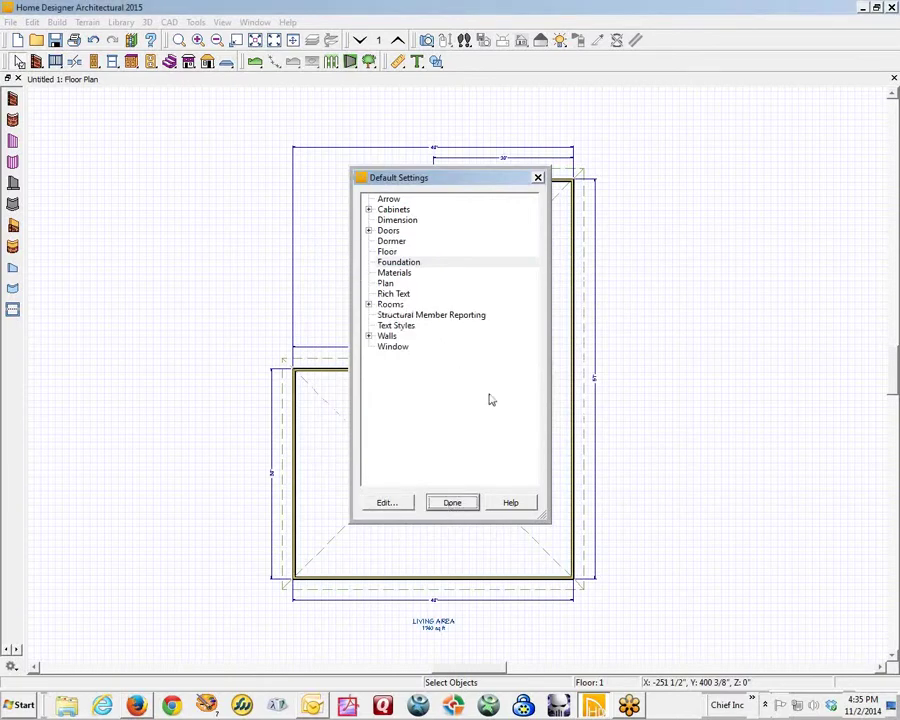
key("Return")
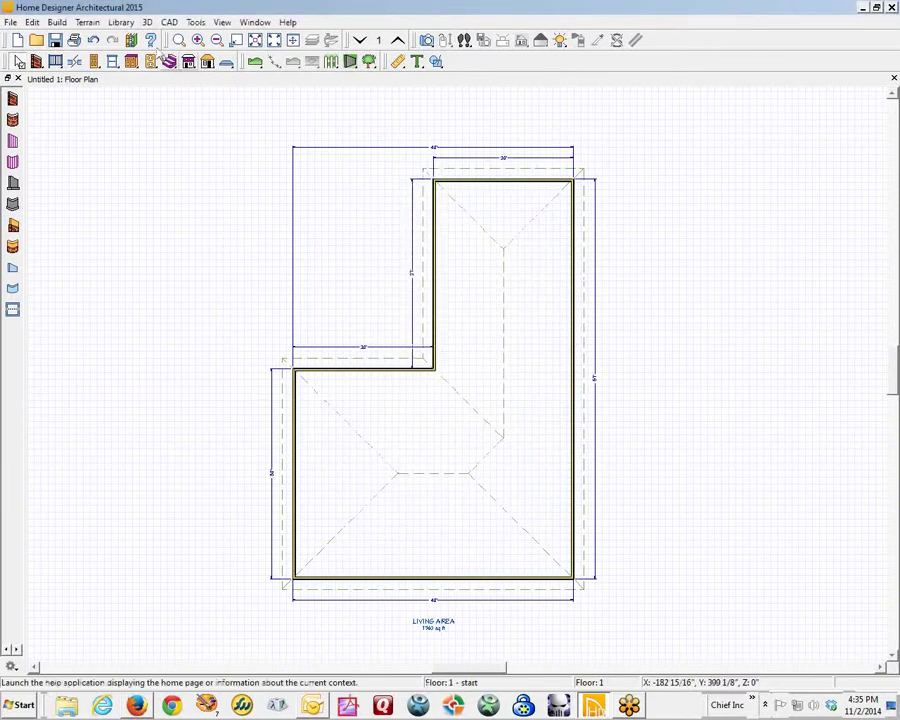
- Build a foundation of walls with footings using the 8" Concrete Stem Wall type, 8" thick and 37 1/2" high
left_click(58, 28)
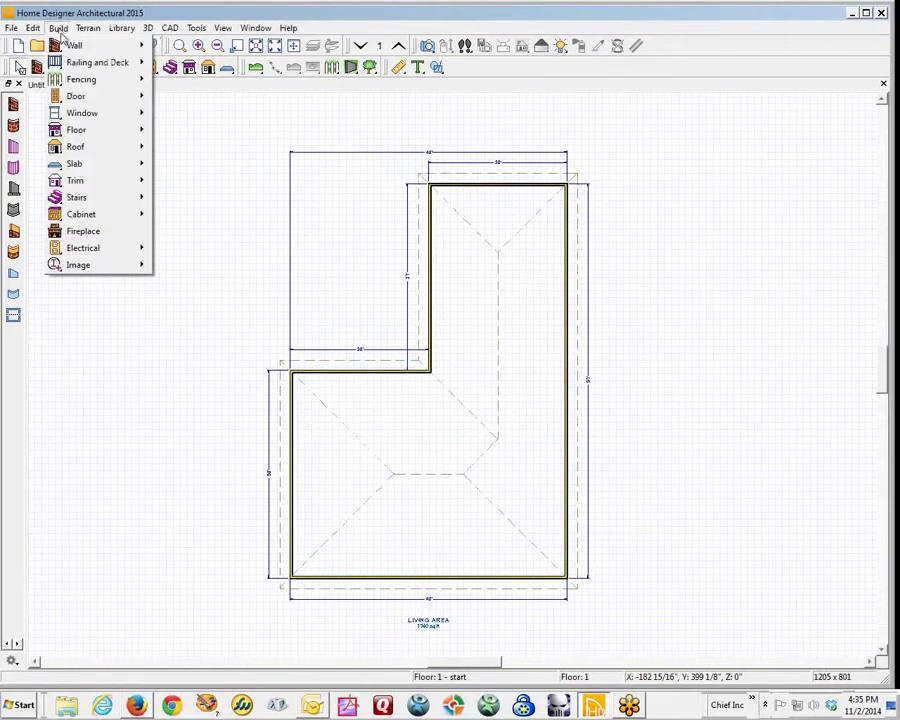
mouse_move(86, 130)
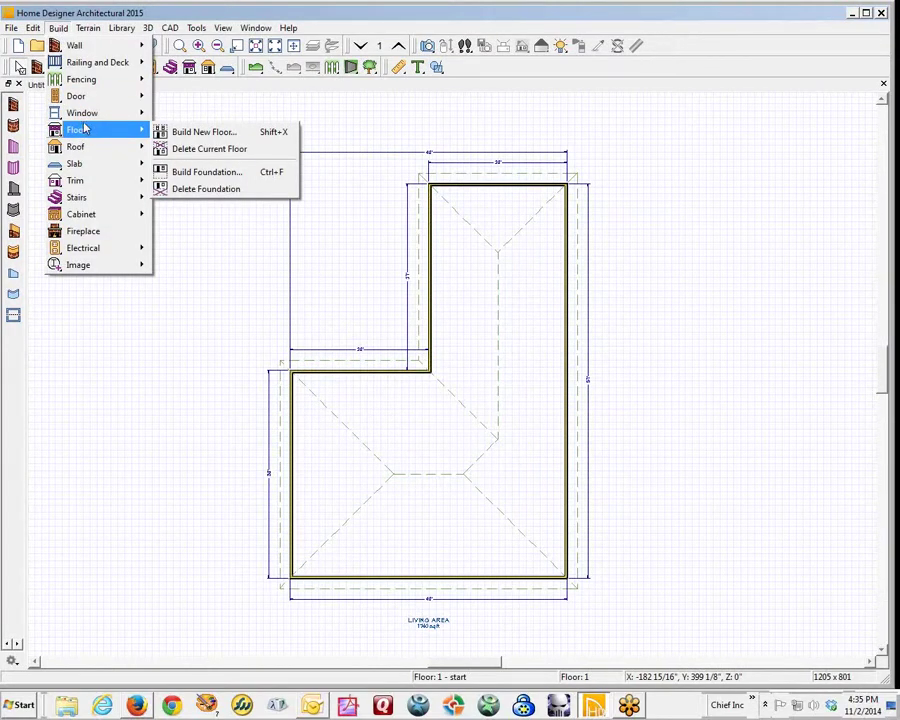
left_click(221, 179)
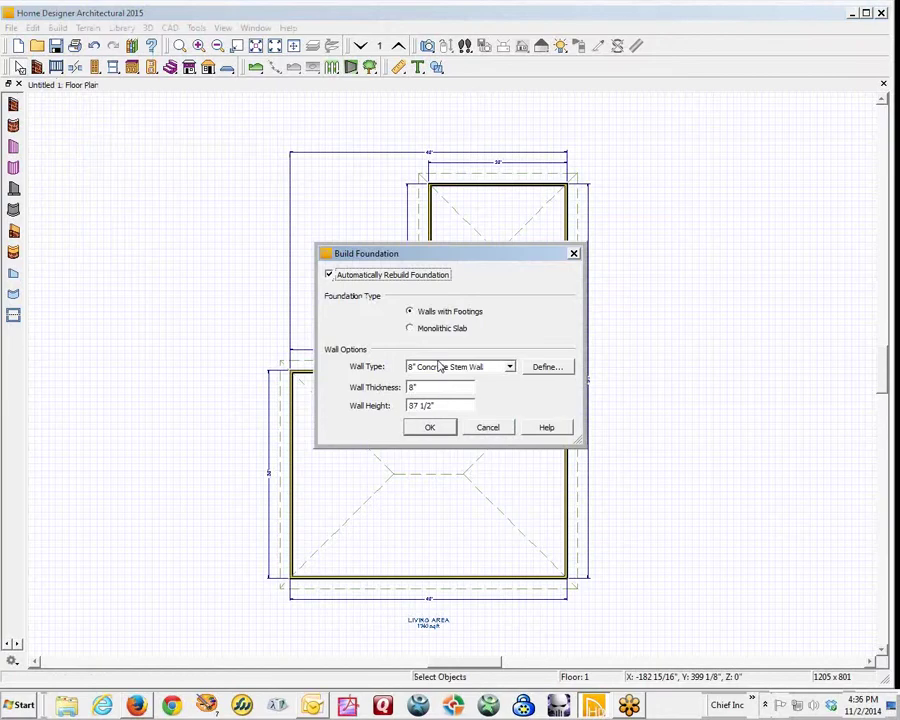
left_click(432, 427)
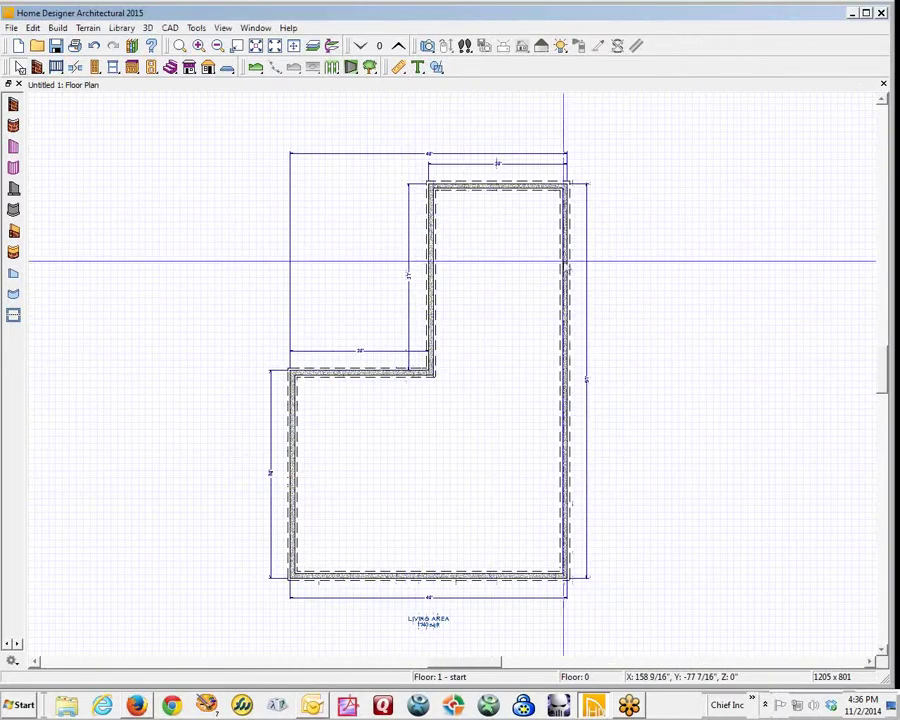
- Inspect the foundation-level room and its specification without changing it, and clear the selection
left_click(394, 476)
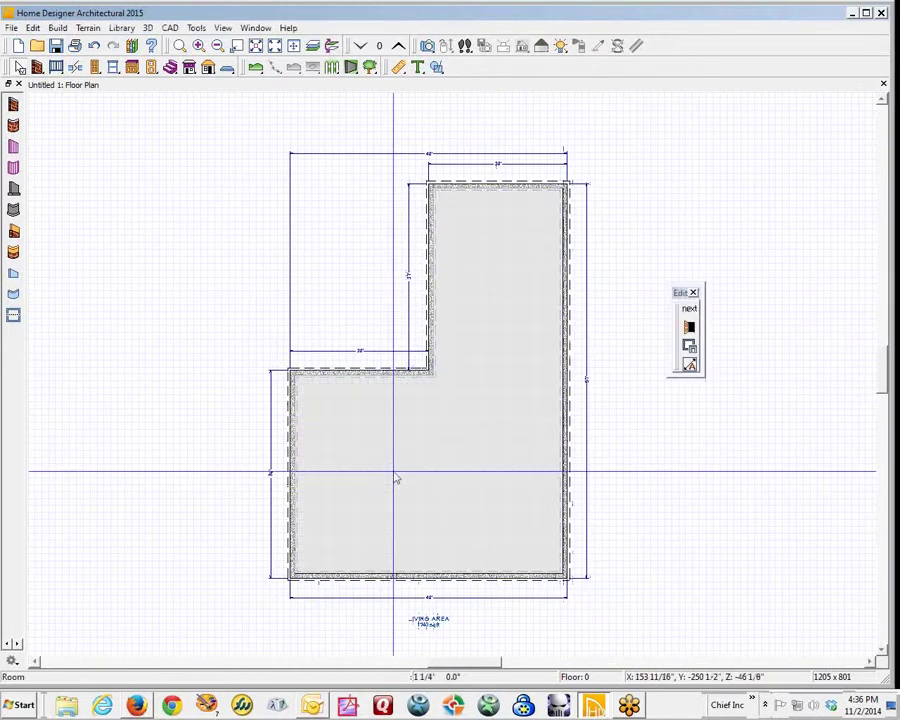
left_click(495, 325)
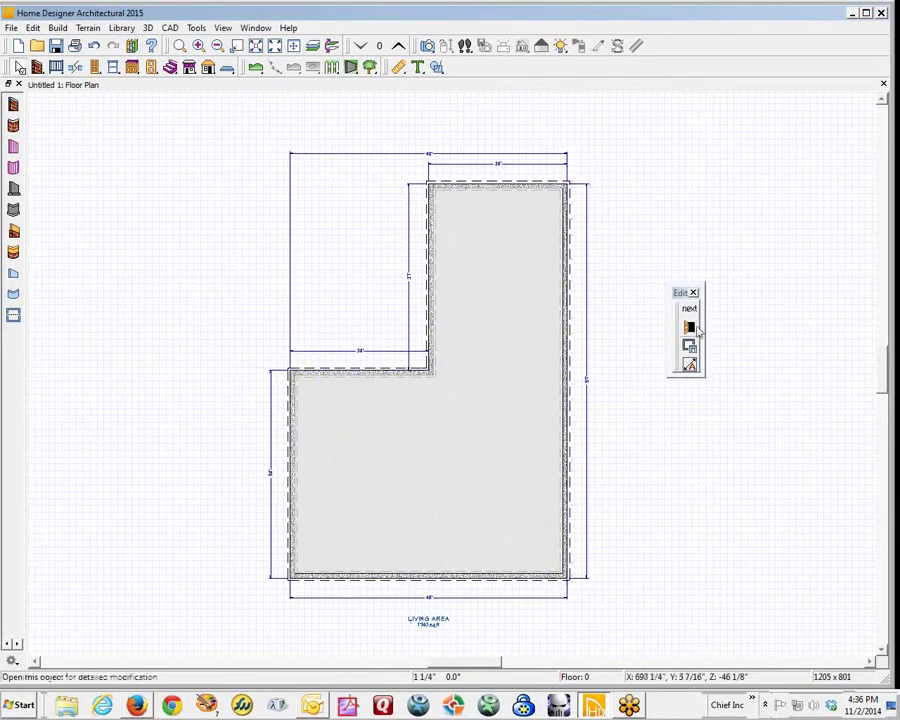
double_click(508, 398)
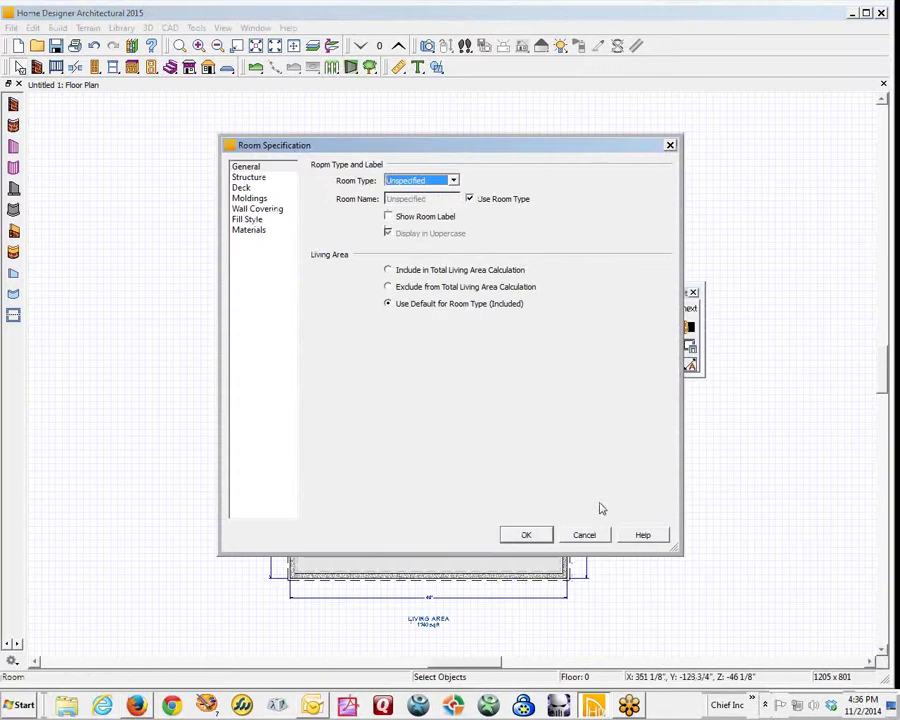
left_click(584, 534)
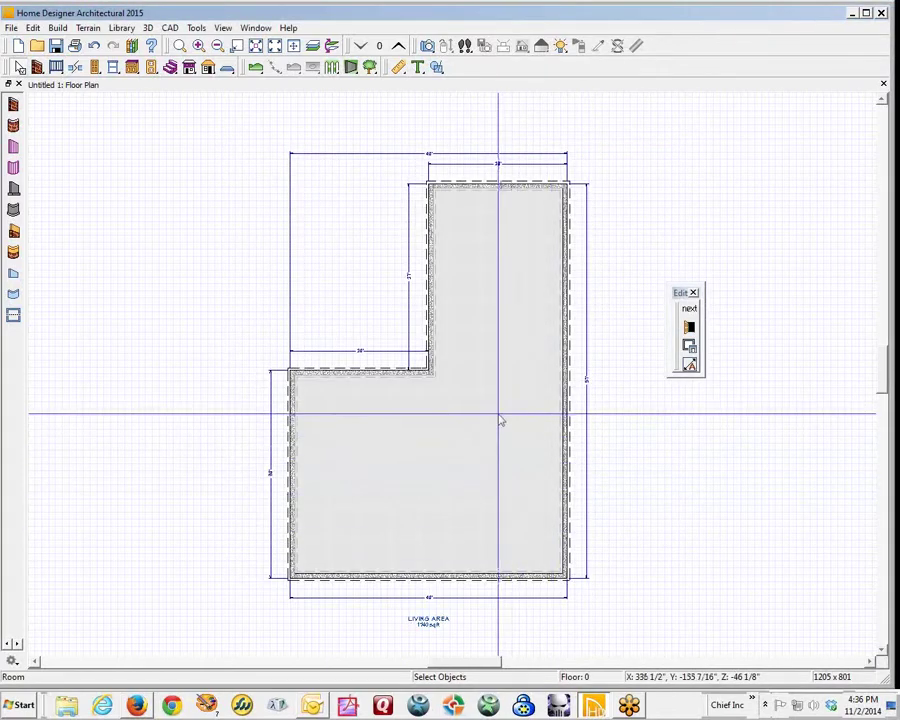
left_click_drag(438, 102, 553, 515)
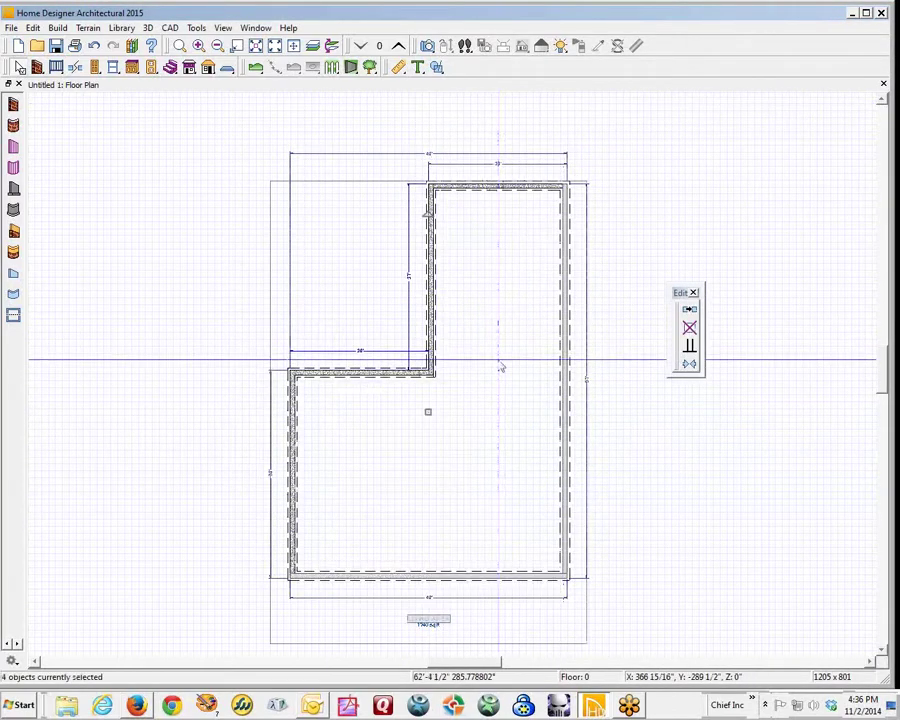
left_click(455, 129)
- Create a perspective doll house view of the foundation and examine its walls and footings from a lower angle
left_click(429, 48)
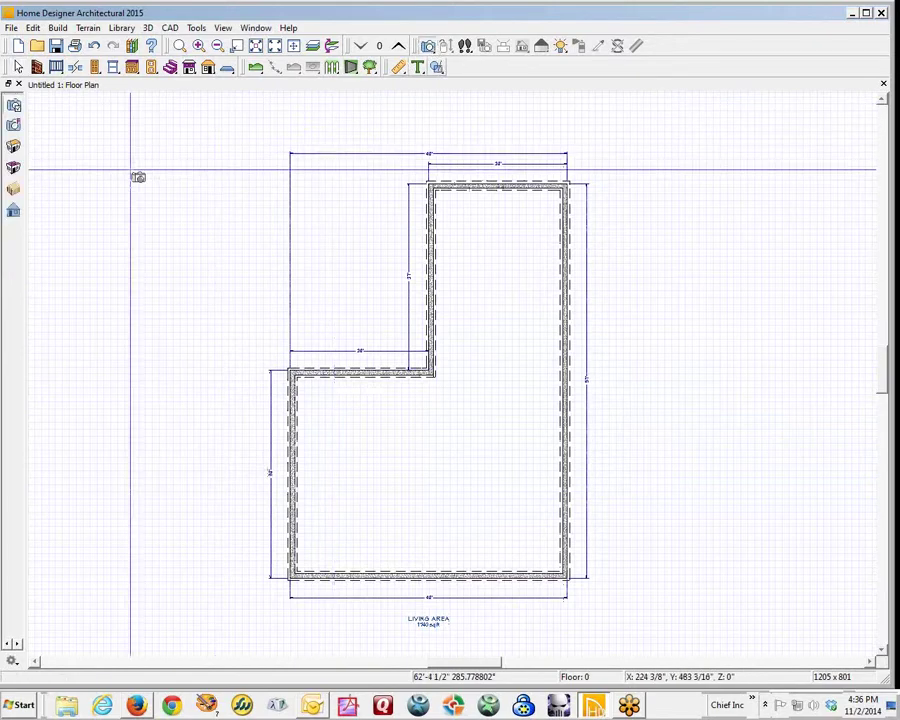
left_click(310, 297)
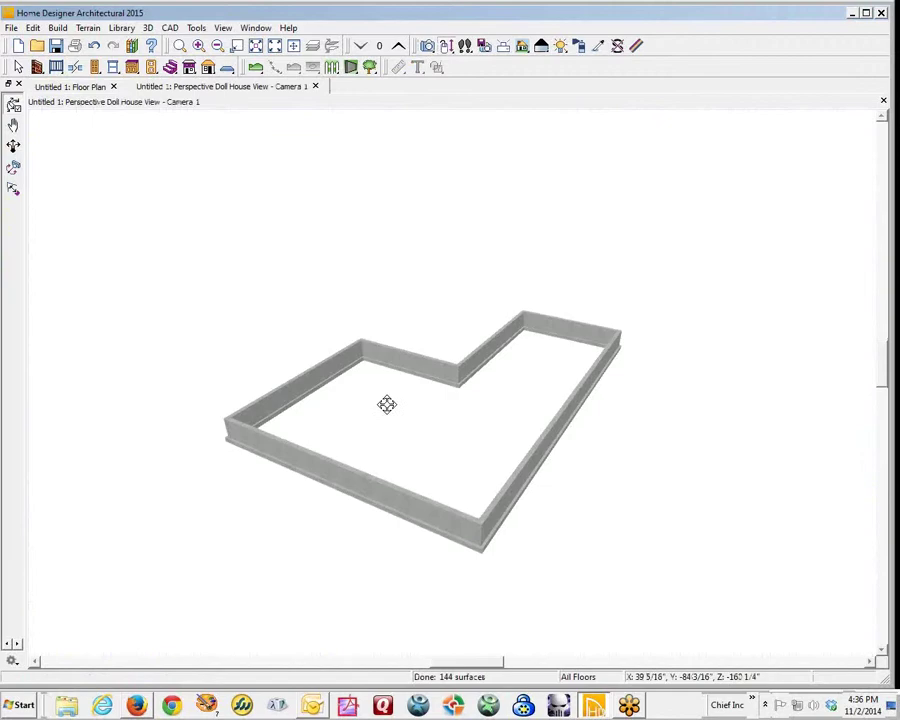
left_click_drag(386, 402, 376, 368)
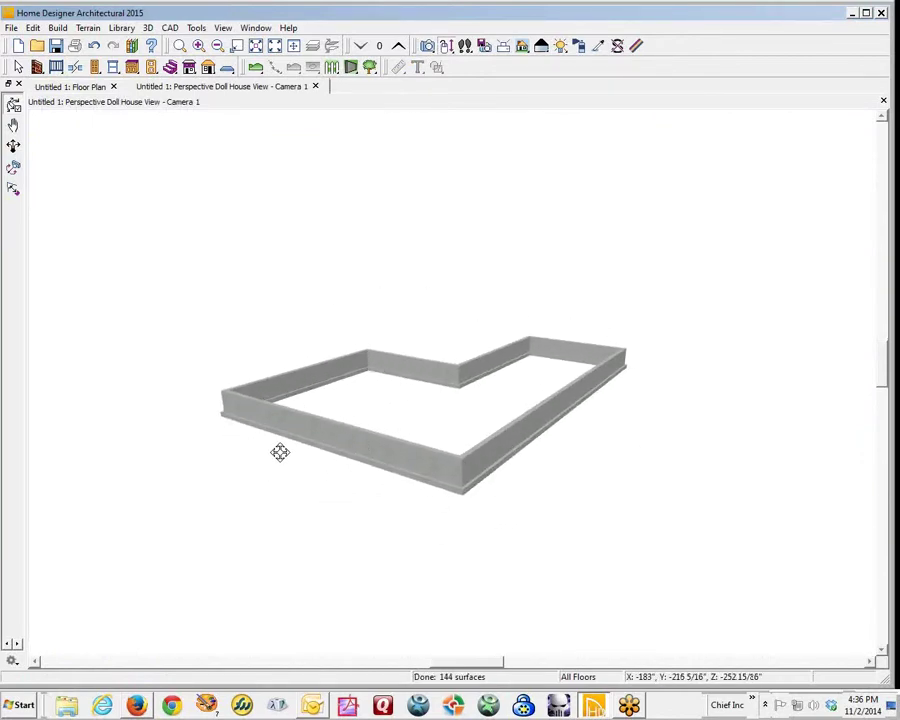
- Show floor 1 above the foundation in the doll house view, examine it and return to the floor plan
left_click(398, 46)
left_click_drag(392, 432, 361, 465)
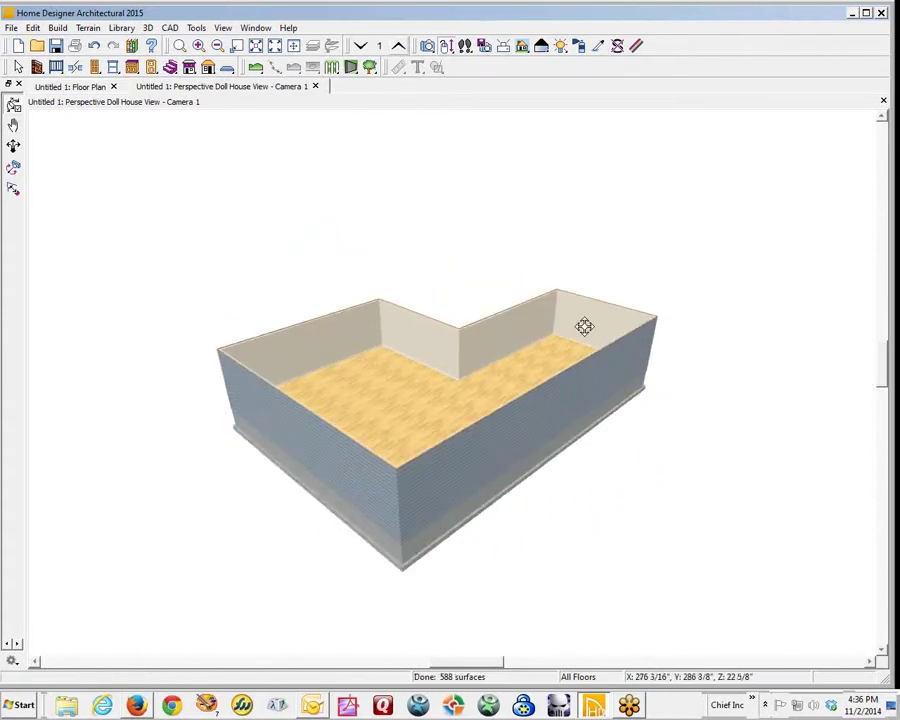
left_click(883, 101)
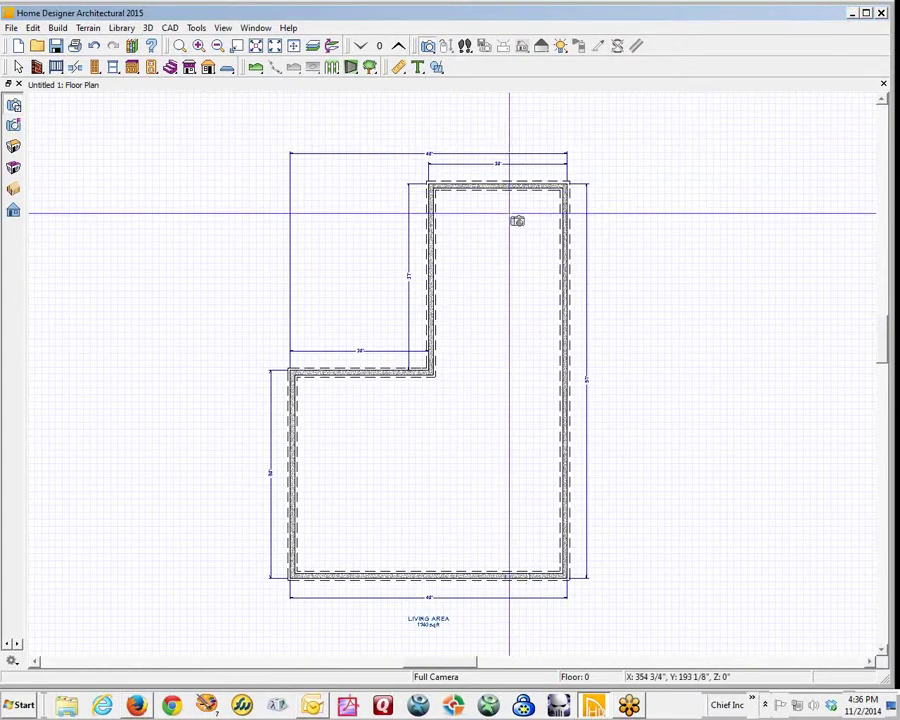
key("space")
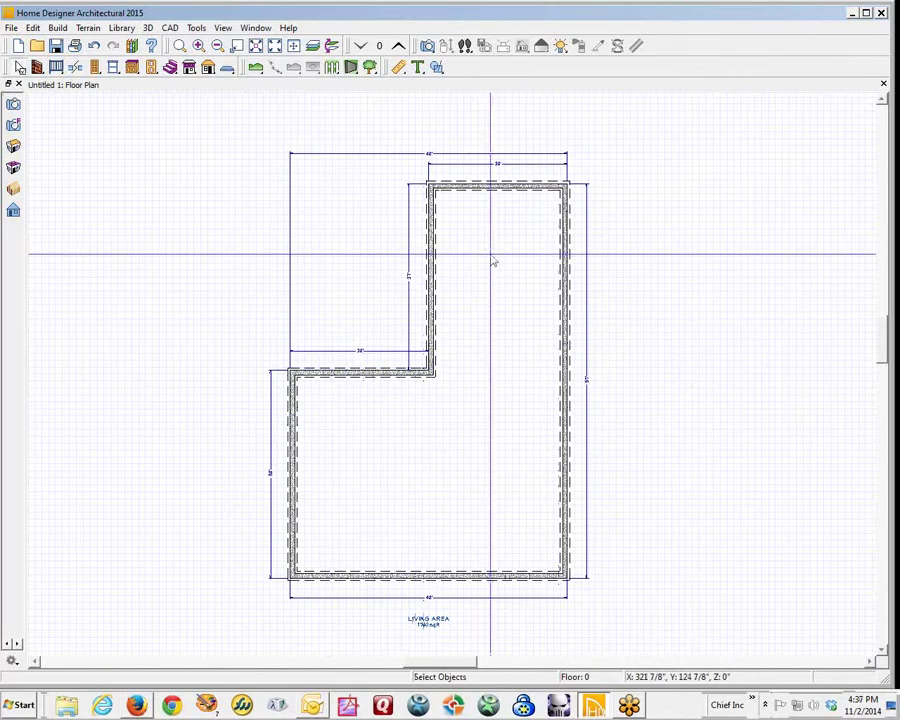
- Shorten the top foundation wall to detach its right end from the adjoining wall, and try selecting the room inside
left_click(527, 184)
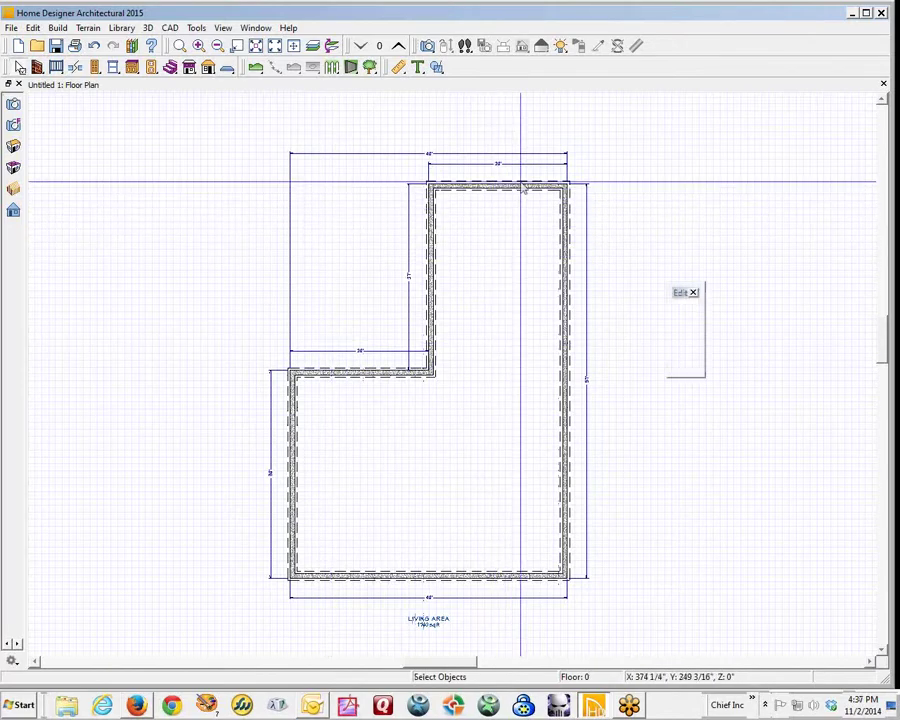
left_click_drag(570, 183, 556, 184)
left_click(524, 375)
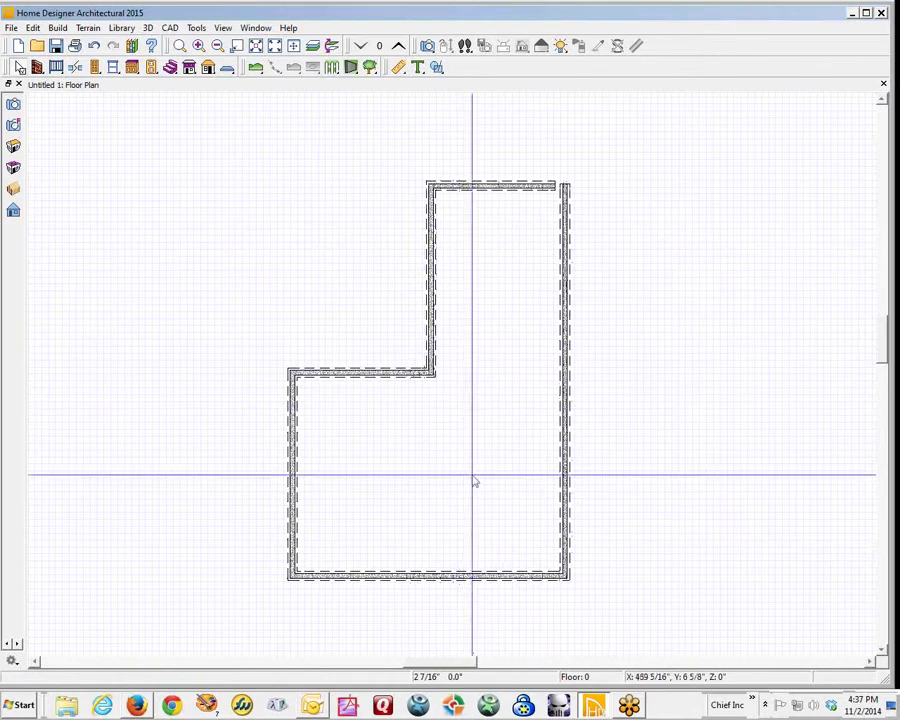
- Extend the top foundation wall back to the right-hand wall to close the outline, and select the enclosed room
left_click(550, 188)
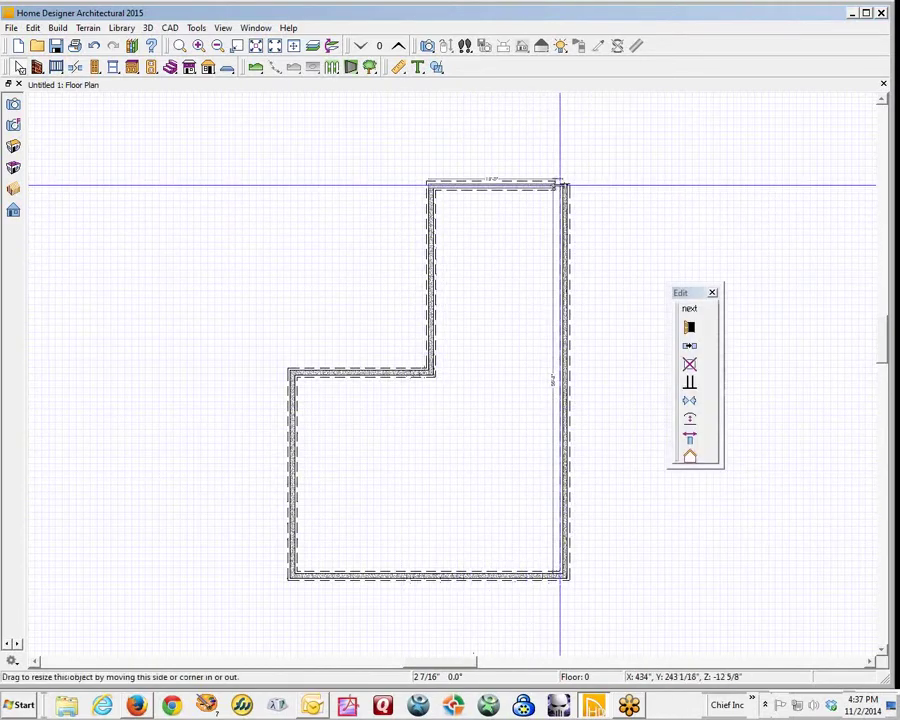
left_click(641, 295)
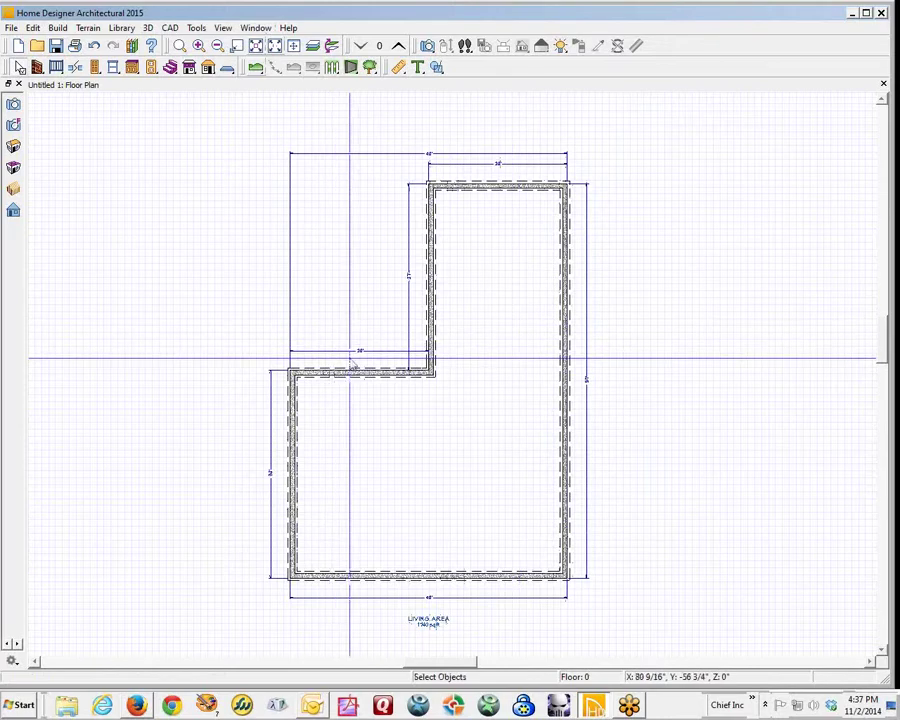
left_click(453, 377)
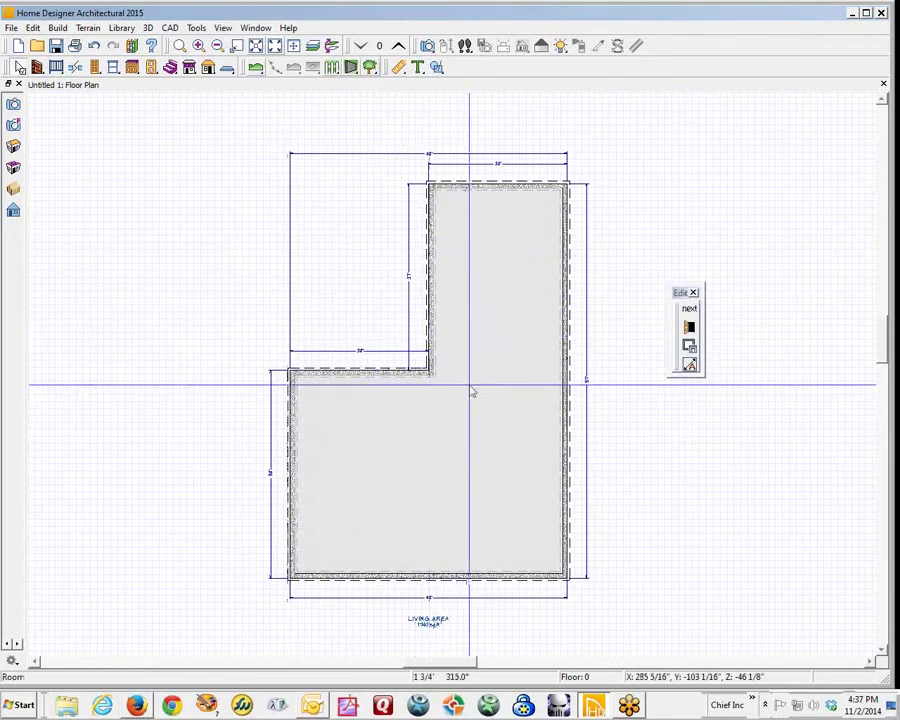
- Switch to floor 1, examine the house exterior from several sides in a perspective full overview, and return to the floor plan
left_click(399, 47)
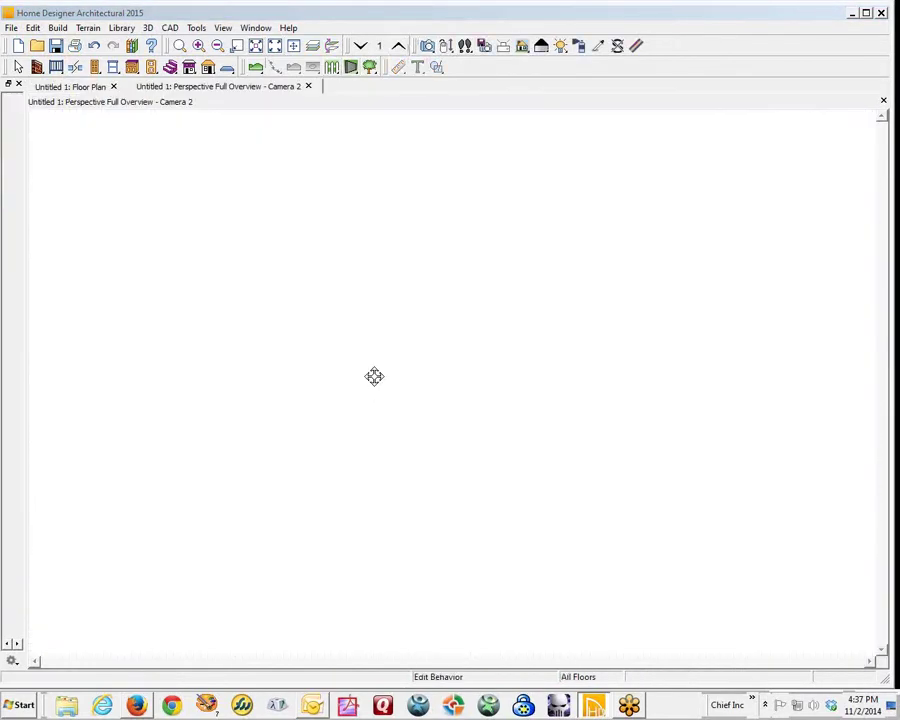
left_click_drag(386, 388, 0, 350)
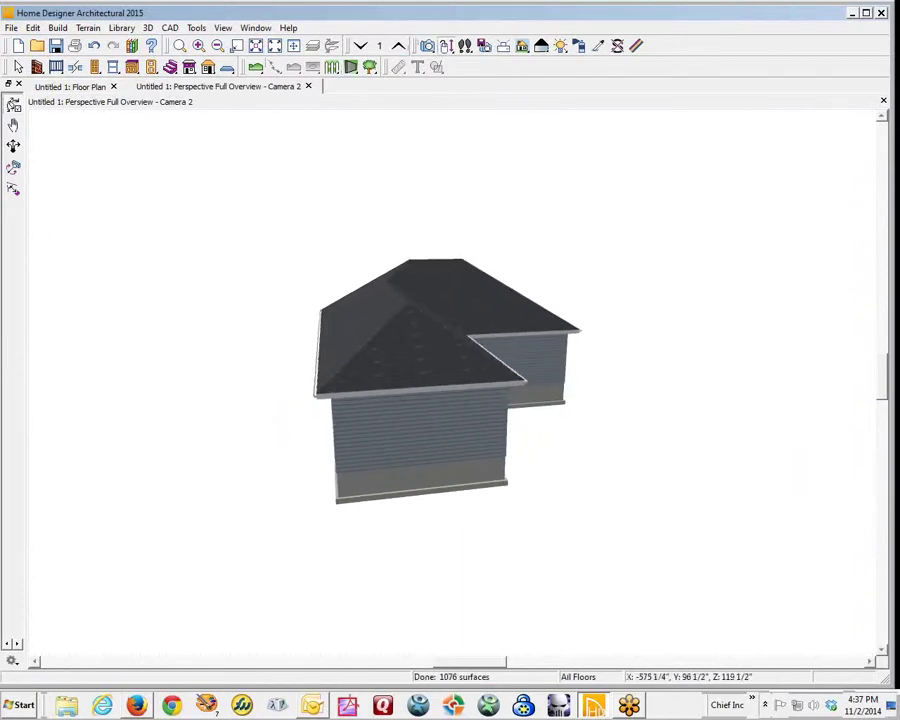
left_click_drag(506, 353, 530, 374)
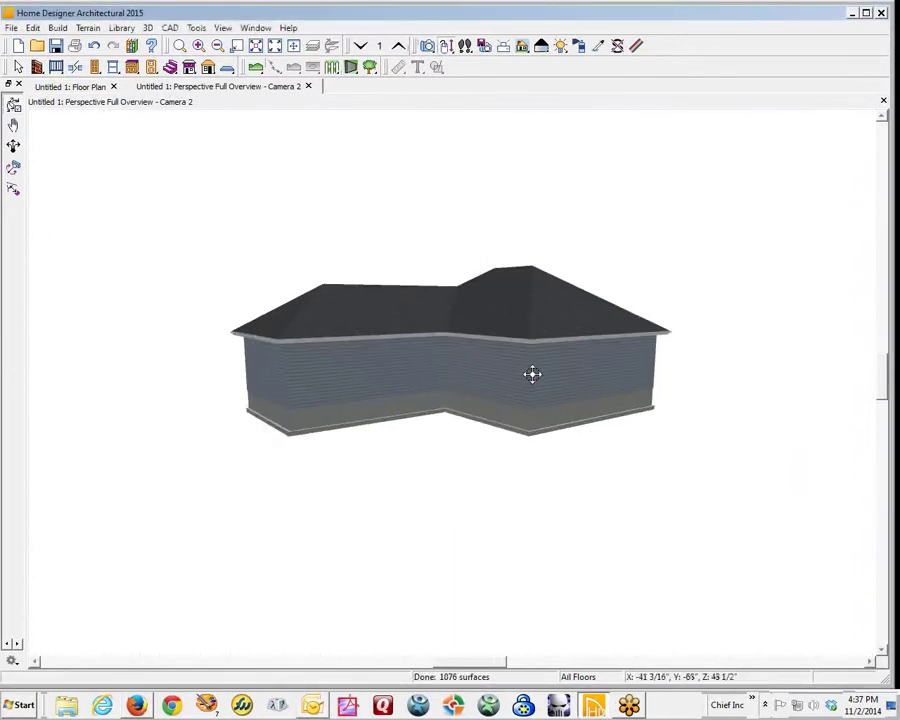
right_click(668, 288)
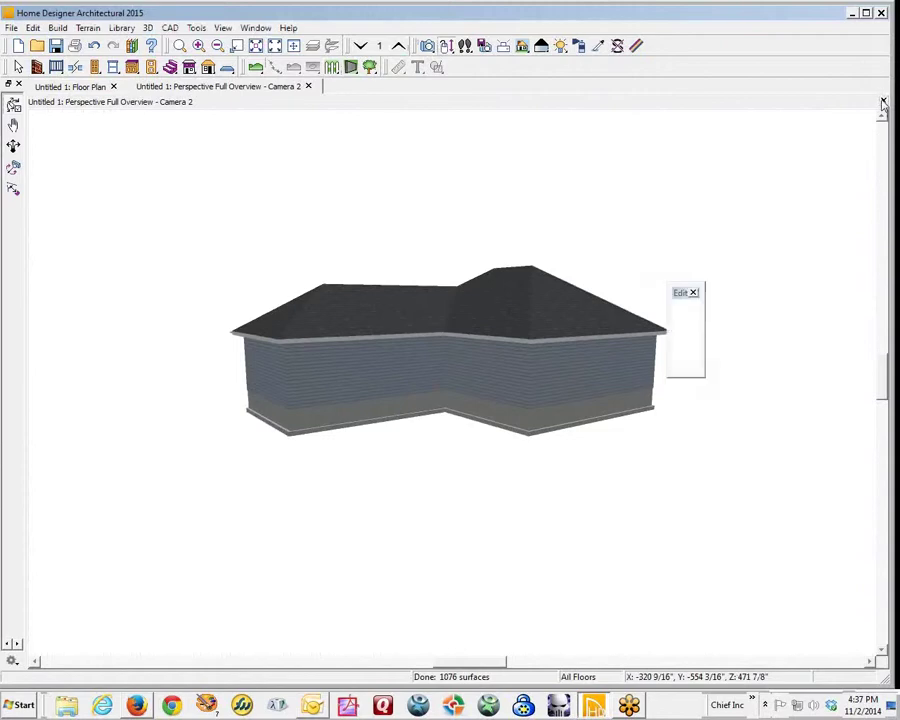
left_click(682, 292)
- Review the structure elevations and relative heights in the floor 1 defaults, and close the settings without changes
left_click(33, 28)
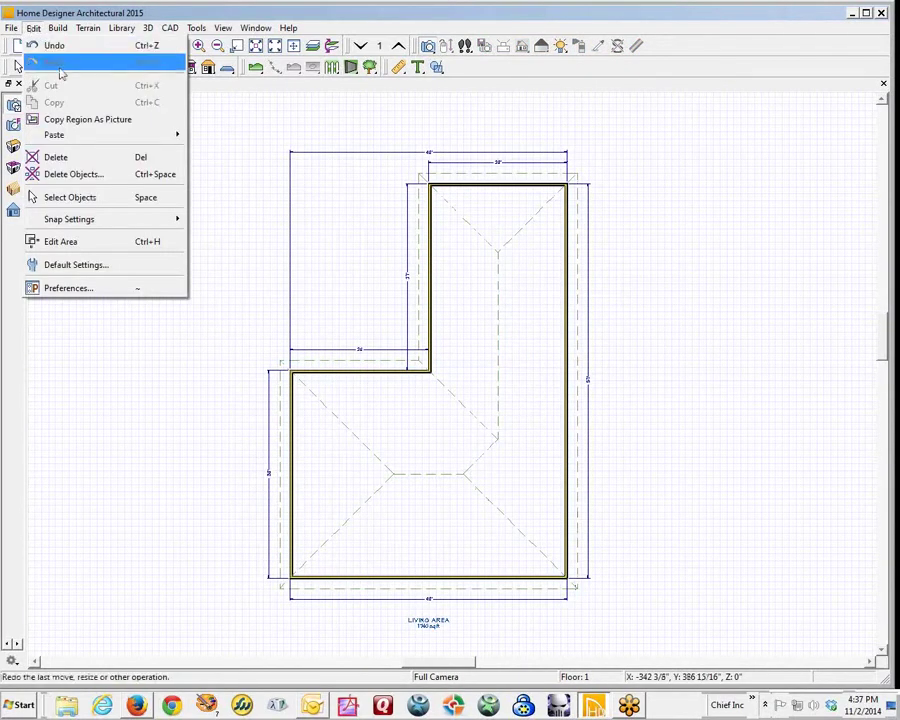
left_click(90, 265)
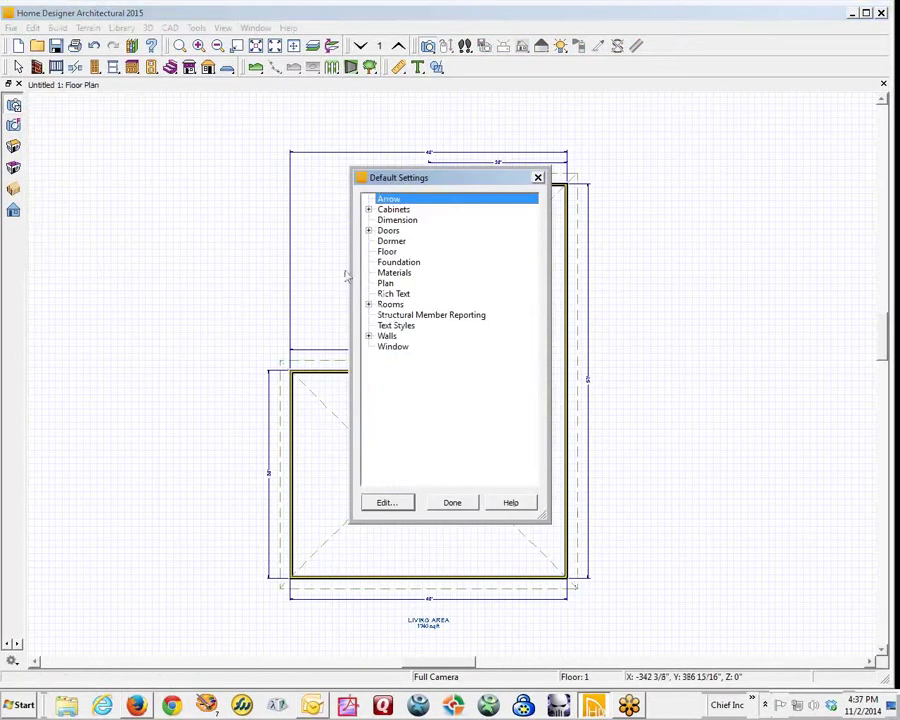
left_click(387, 251)
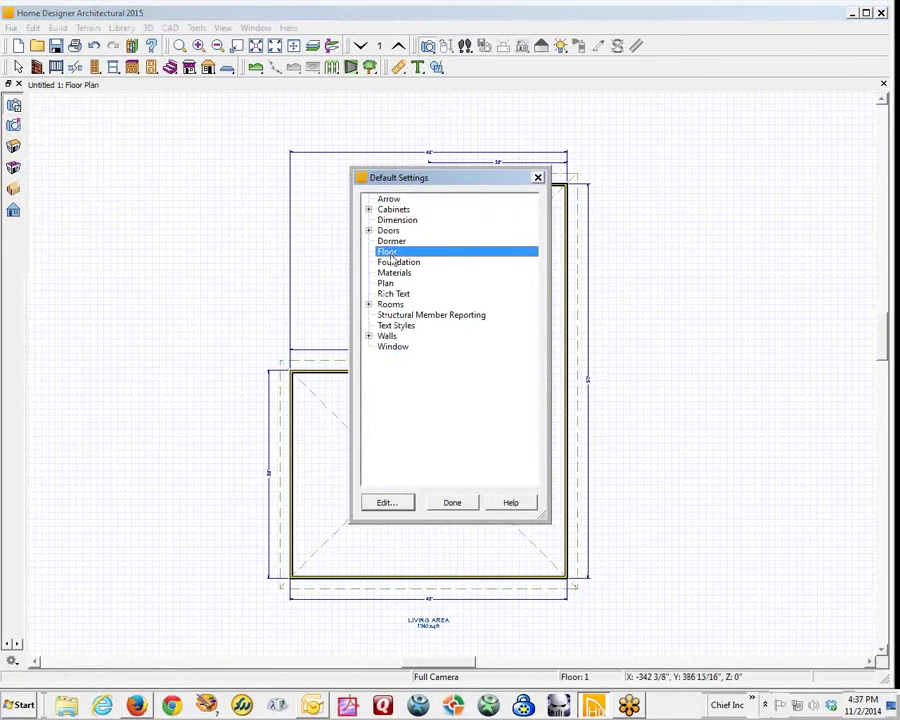
left_click(383, 502)
left_click_drag(334, 152, 217, 147)
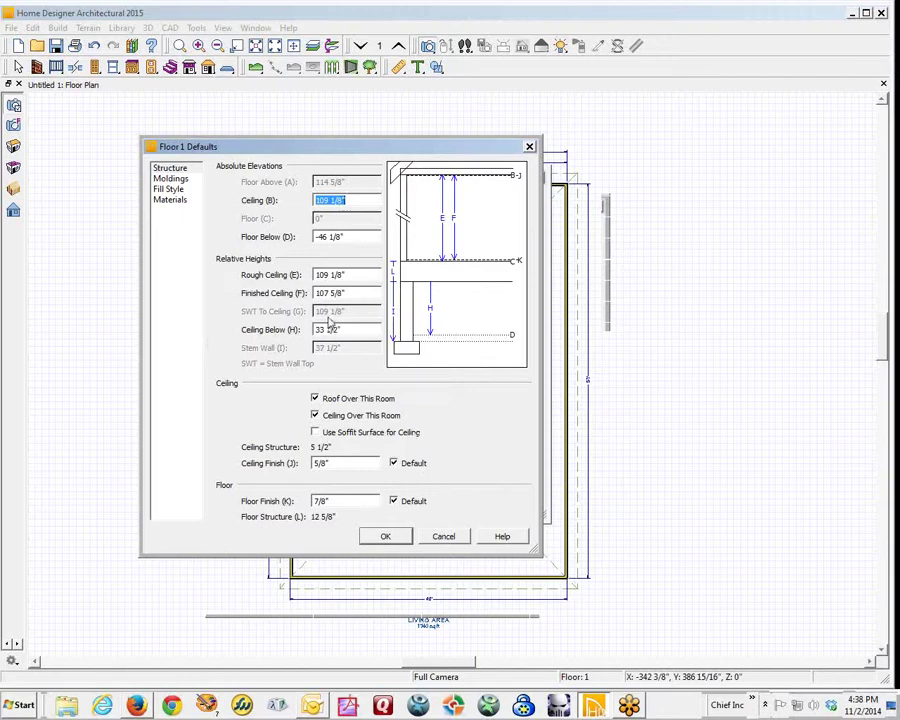
left_click(444, 536)
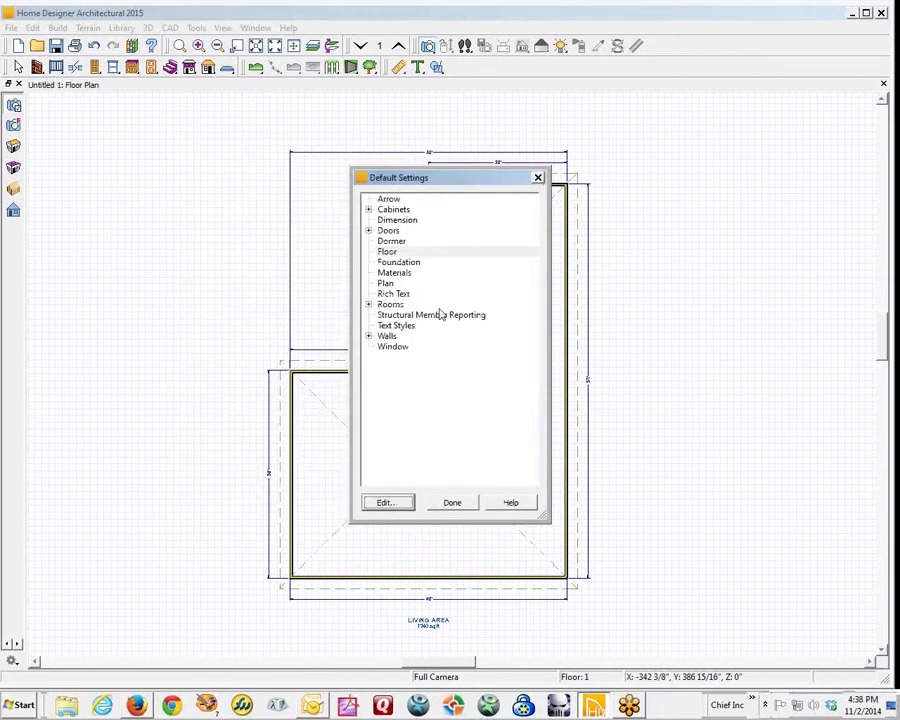
left_click(455, 503)
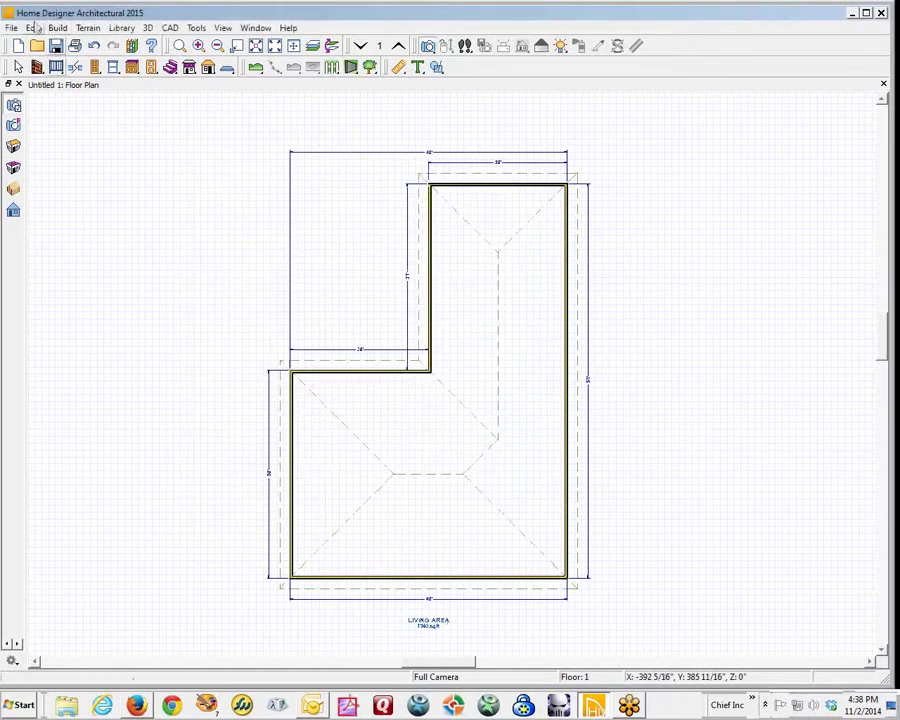
- Set the finished ceiling height in the floor 1 defaults to 96" and close the default settings
left_click(33, 27)
left_click(72, 263)
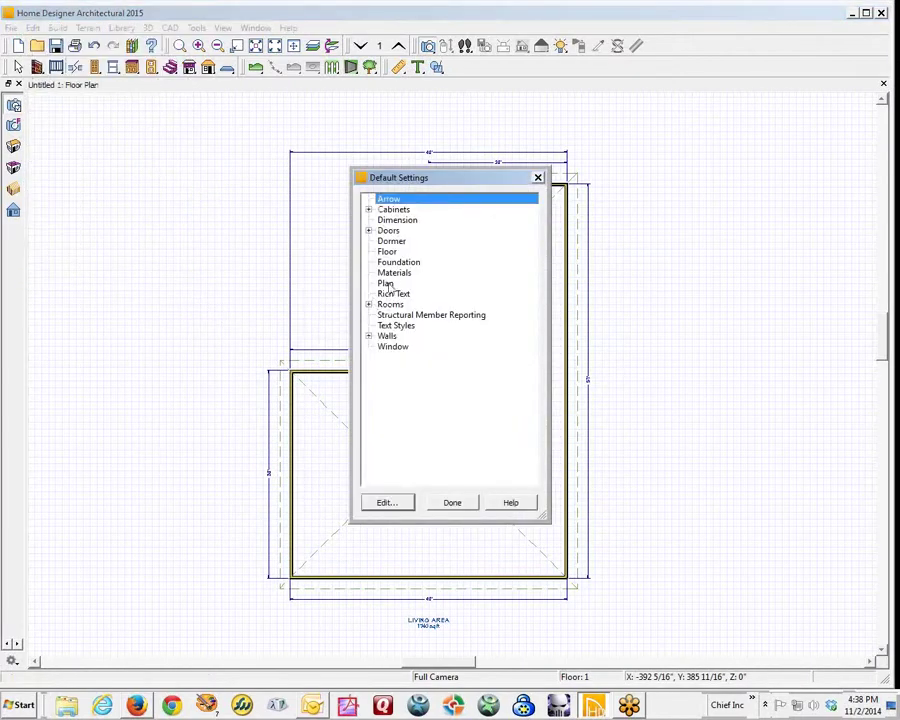
left_click(386, 252)
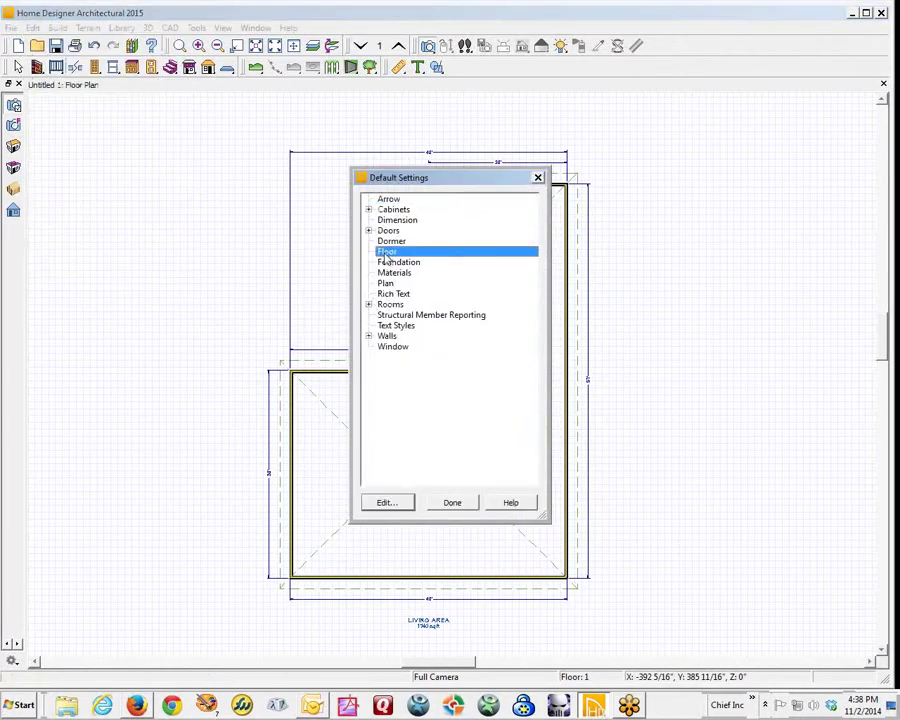
left_click(386, 503)
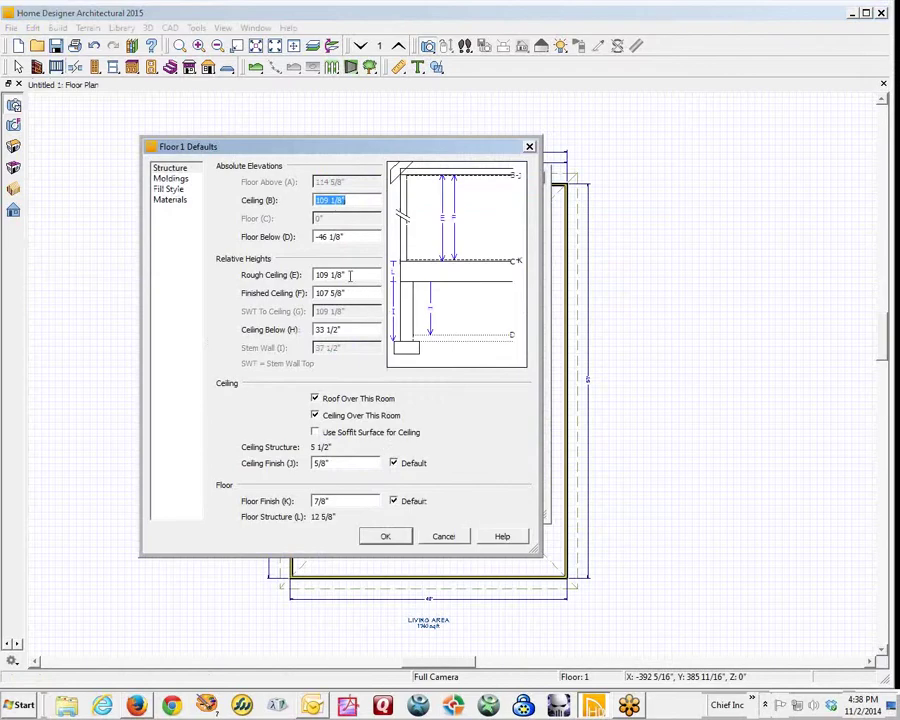
left_click(366, 294)
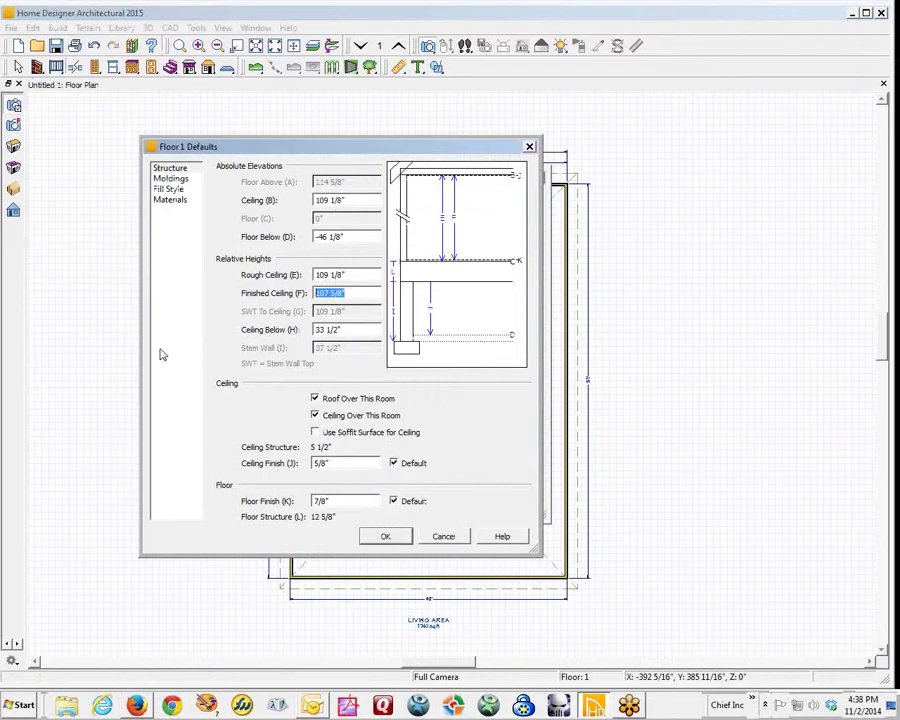
type("96")
left_click(386, 537)
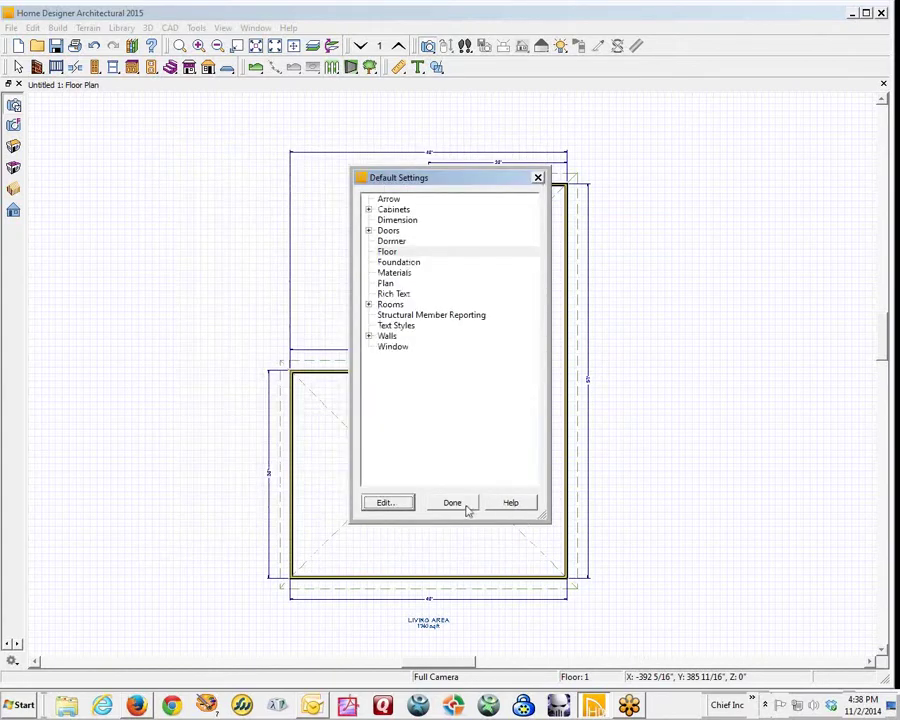
left_click(465, 505)
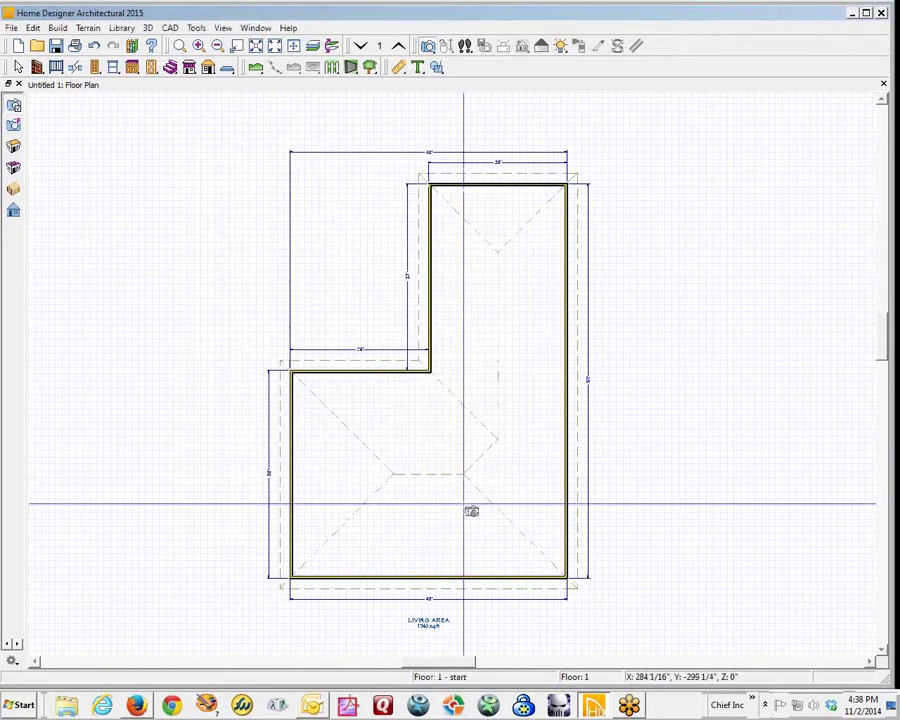
- Check the structure heights in the L-shaped room's specification, close it without changes and deselect the room
right_click(480, 282)
left_click(500, 316)
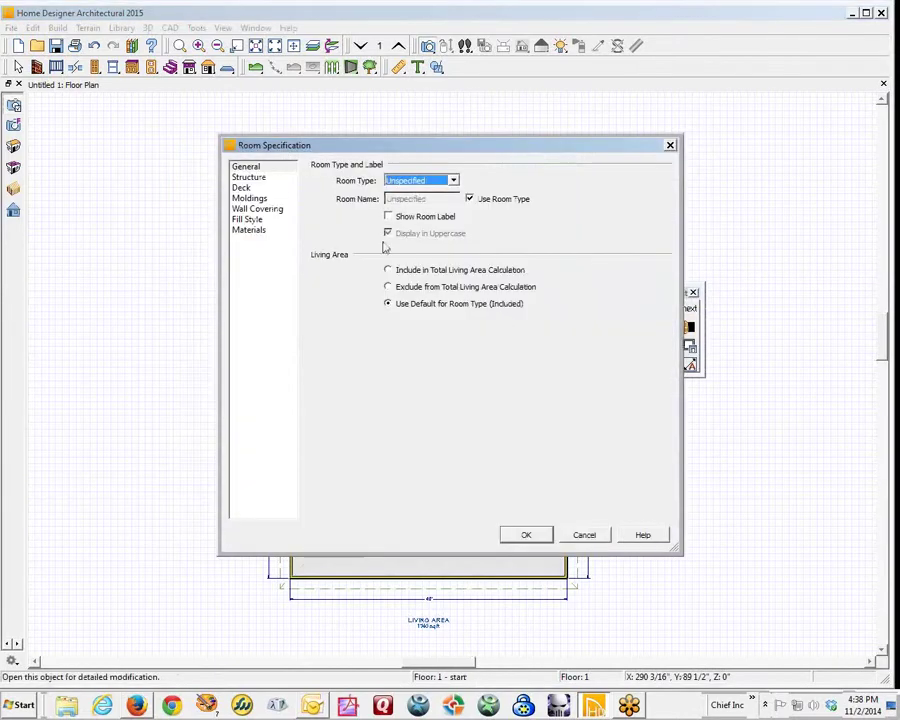
left_click(246, 178)
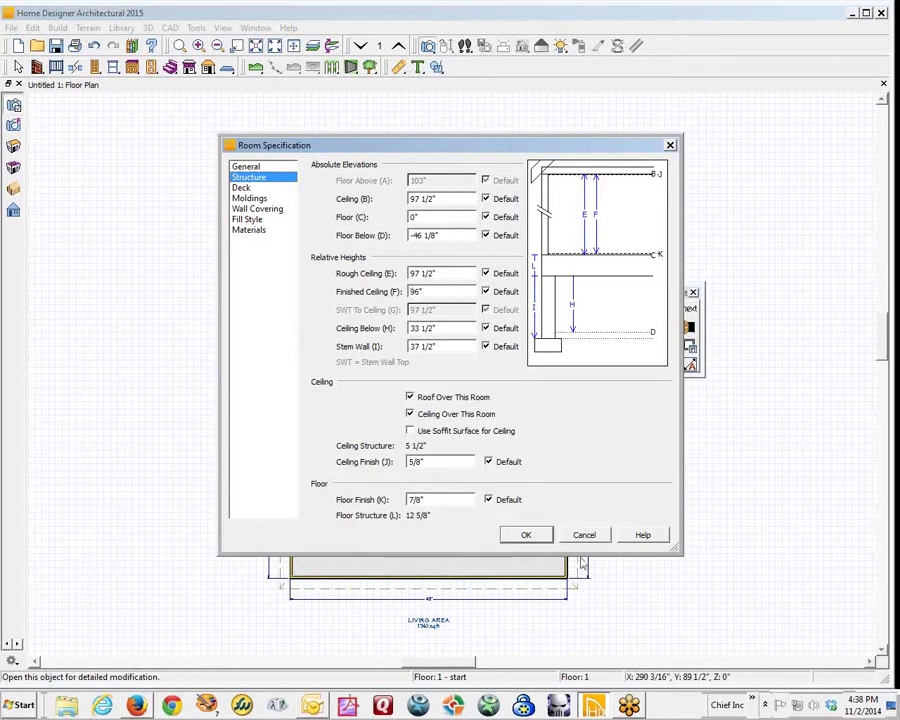
left_click(583, 535)
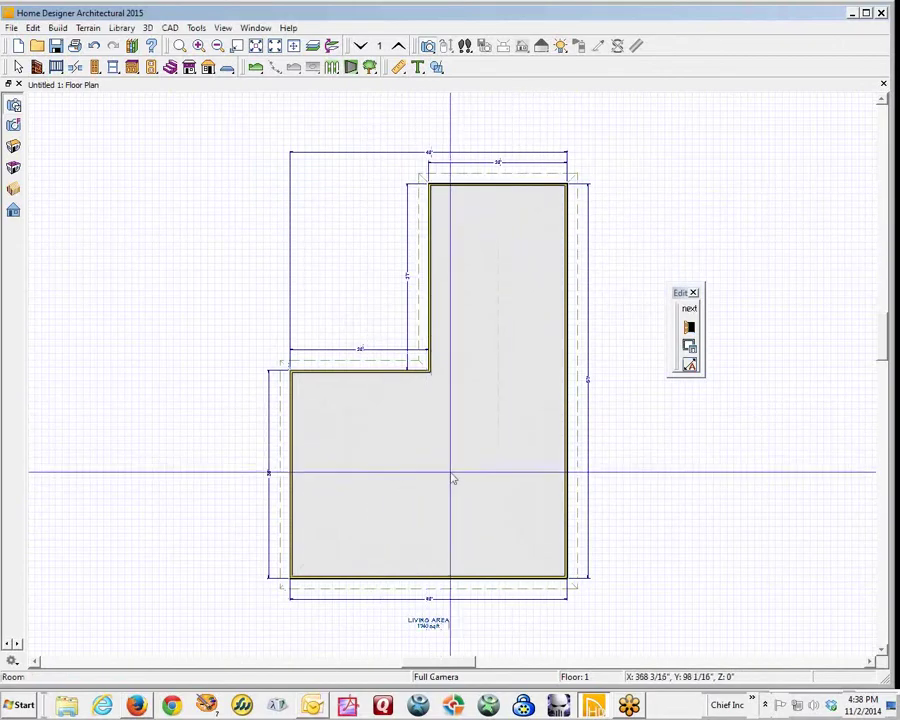
key("Escape")
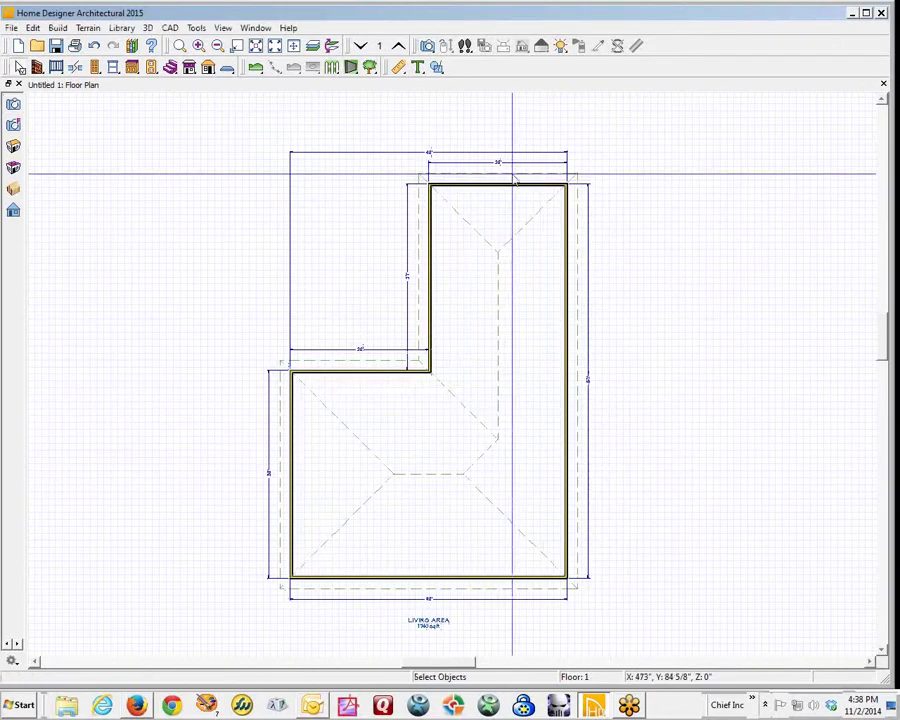
- Create a new perspective full overview of the house and examine its roof, walls and foundation from different sides
left_click(427, 45)
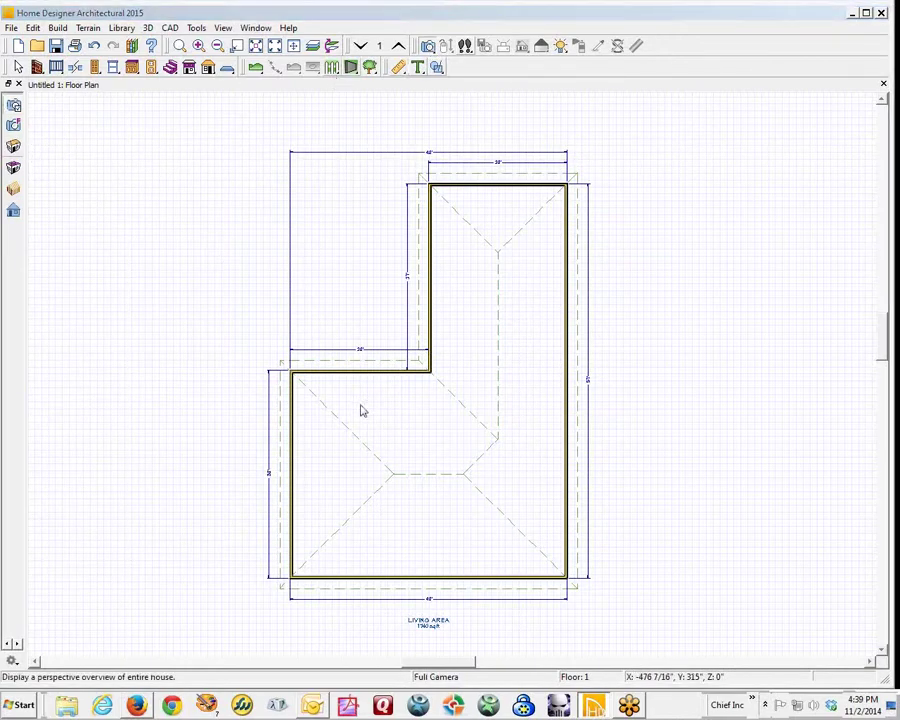
left_click_drag(362, 410, 597, 406)
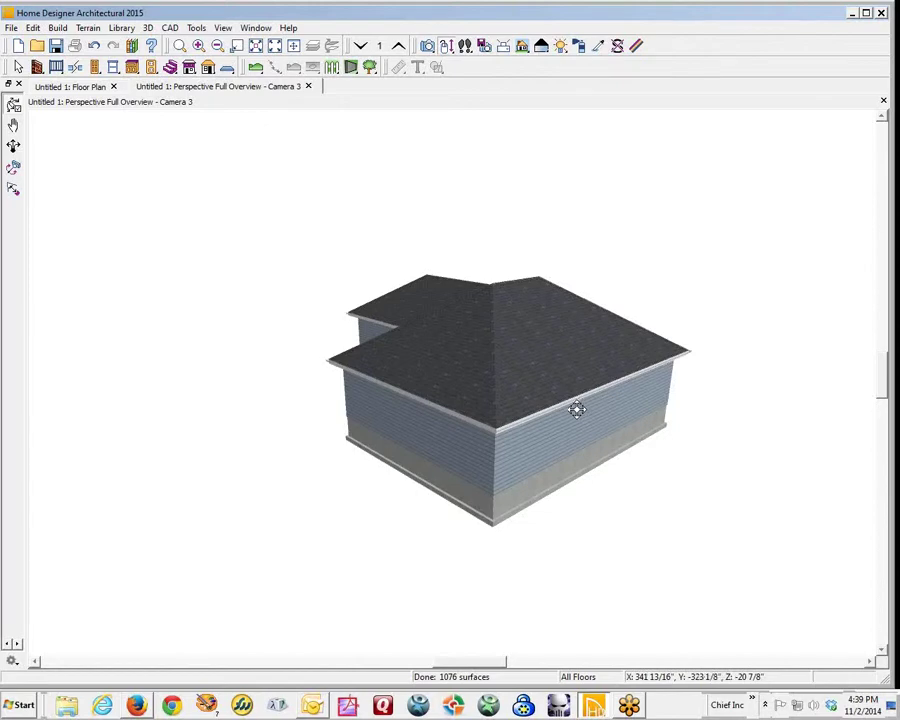
left_click_drag(577, 409, 440, 441)
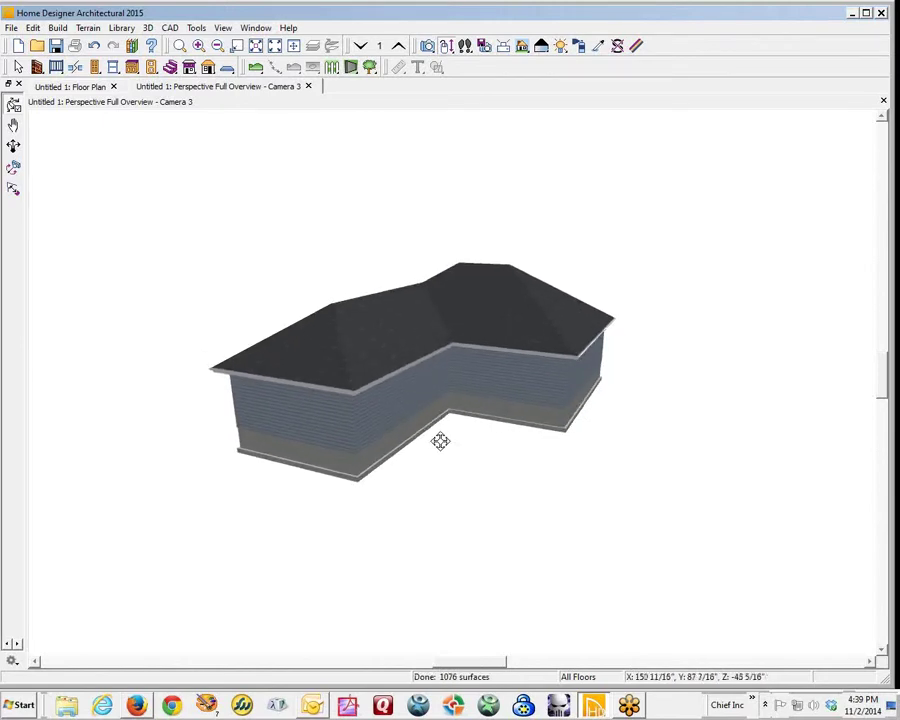